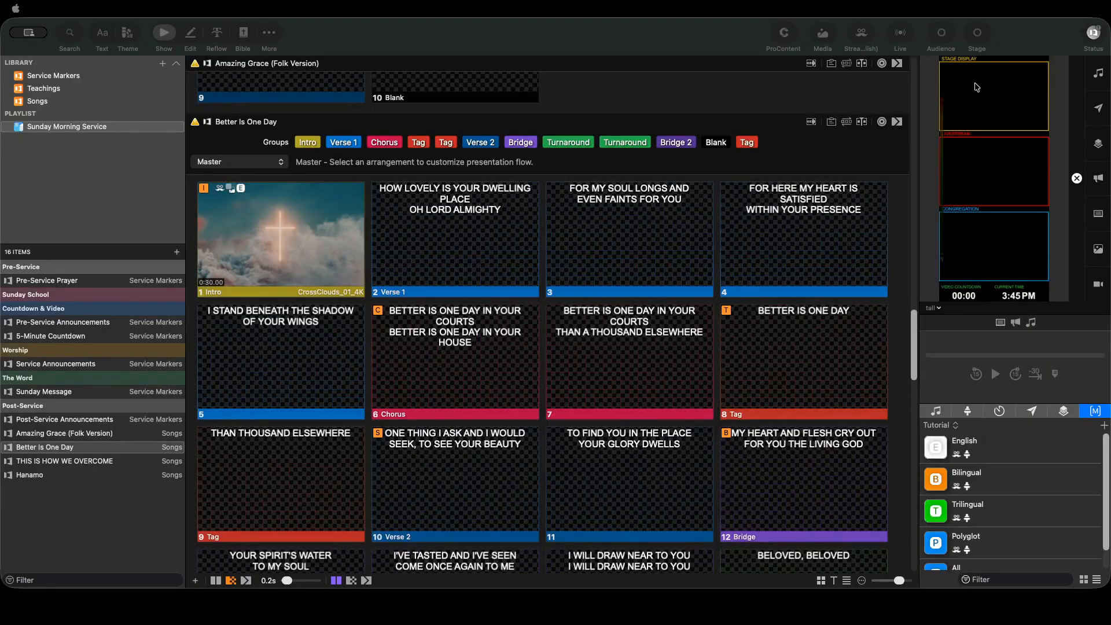
Open the looks editor and review the alternate Presentation themes assigned to the Main Output and Live Stream in Stream (English)
left_click(861, 35)
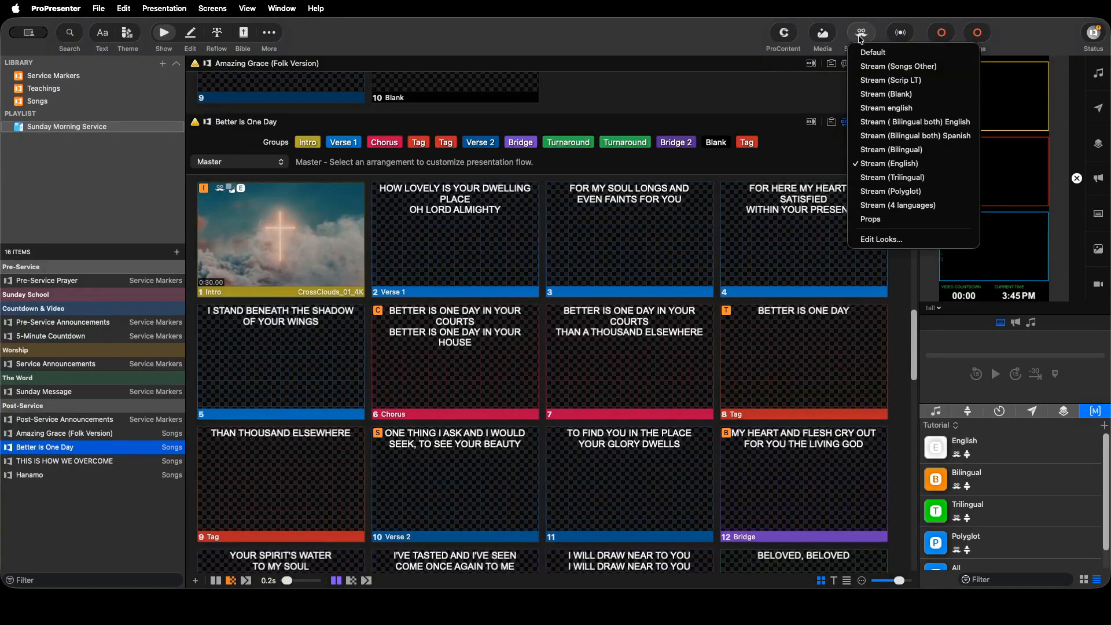
left_click(885, 239)
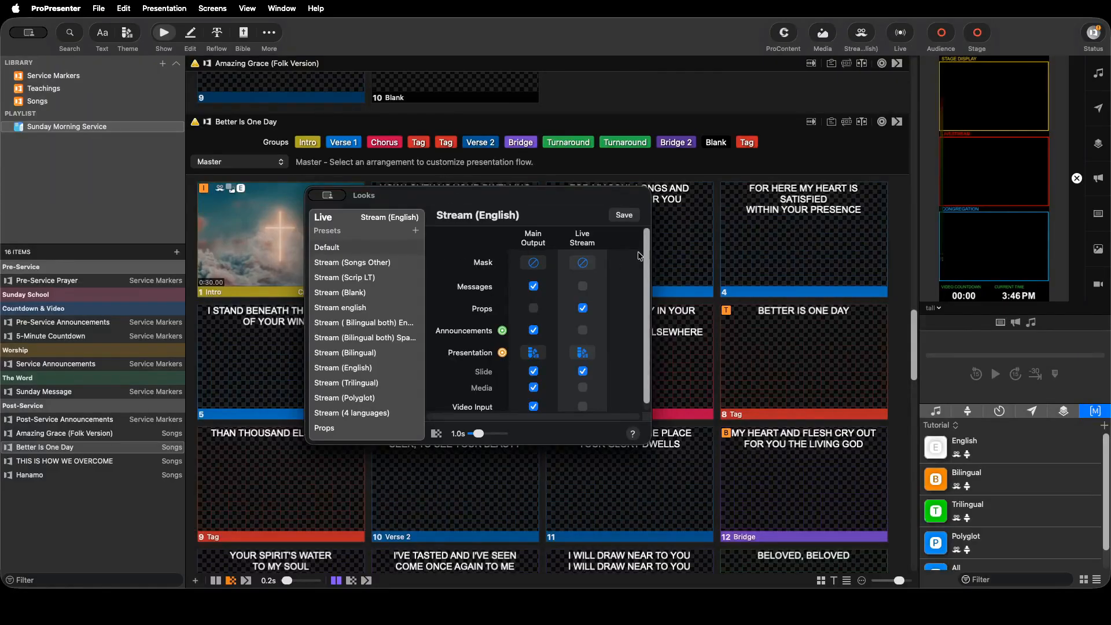
scroll(477, 305, "down", 1)
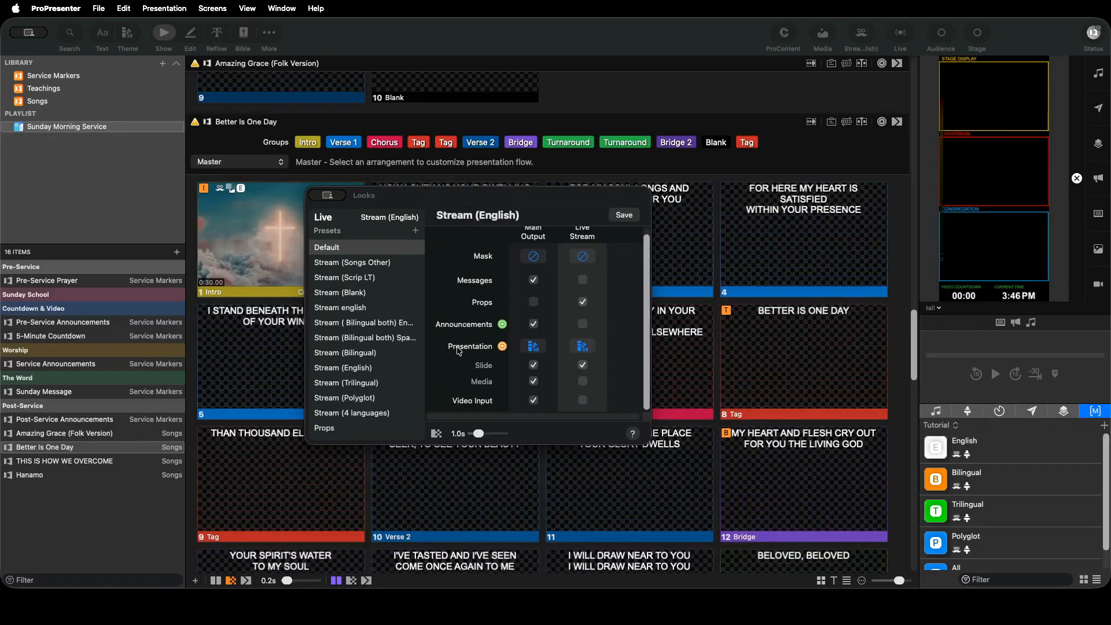
left_click(533, 349)
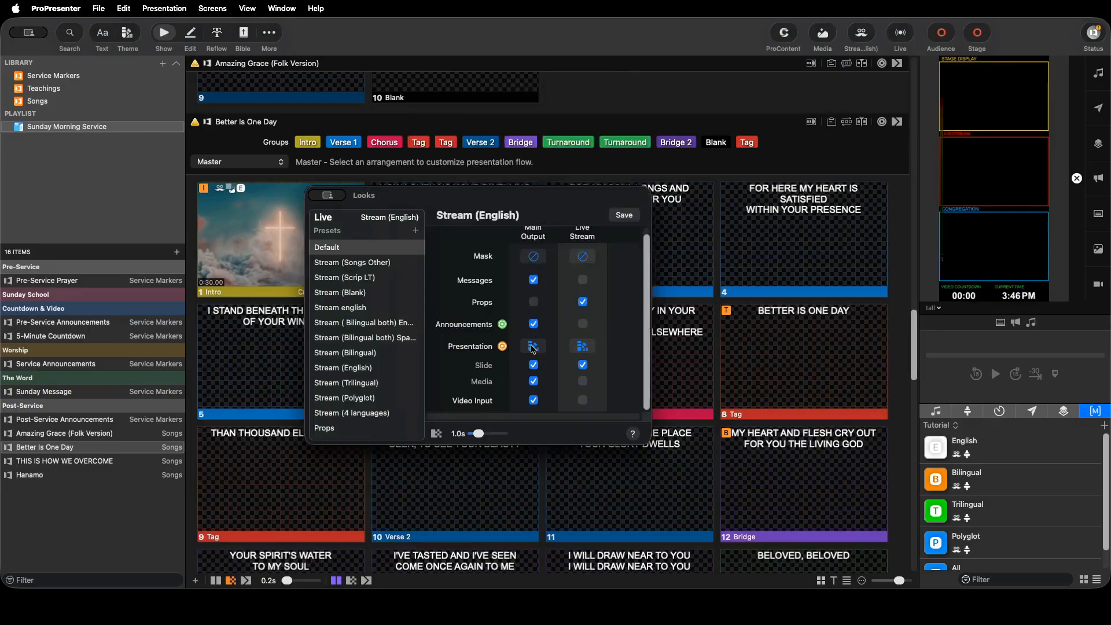
left_click(540, 346)
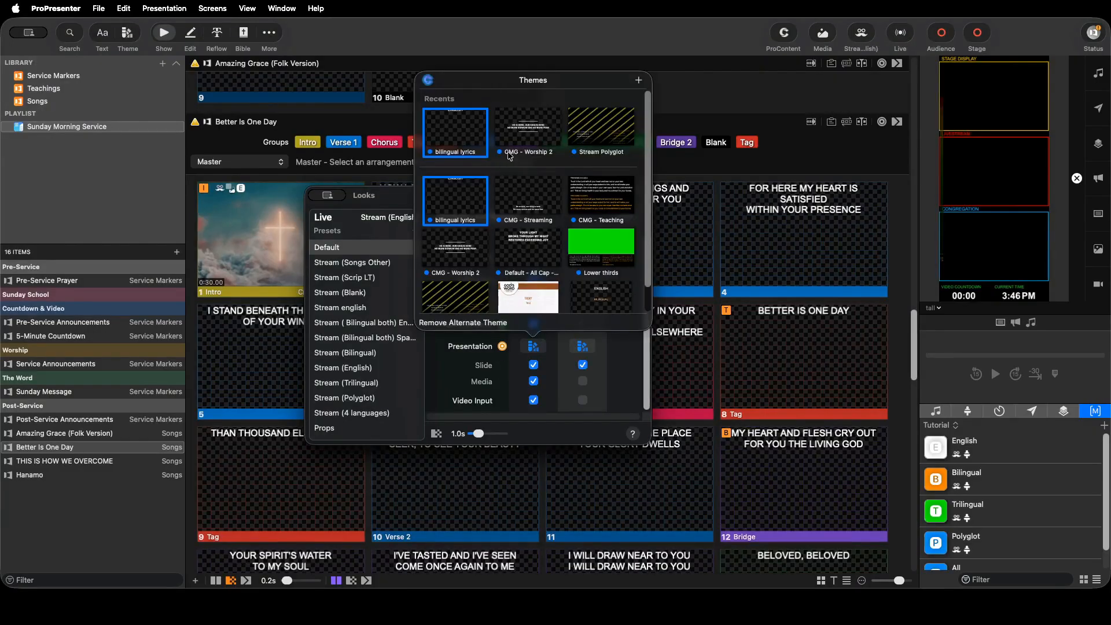
left_click(466, 146)
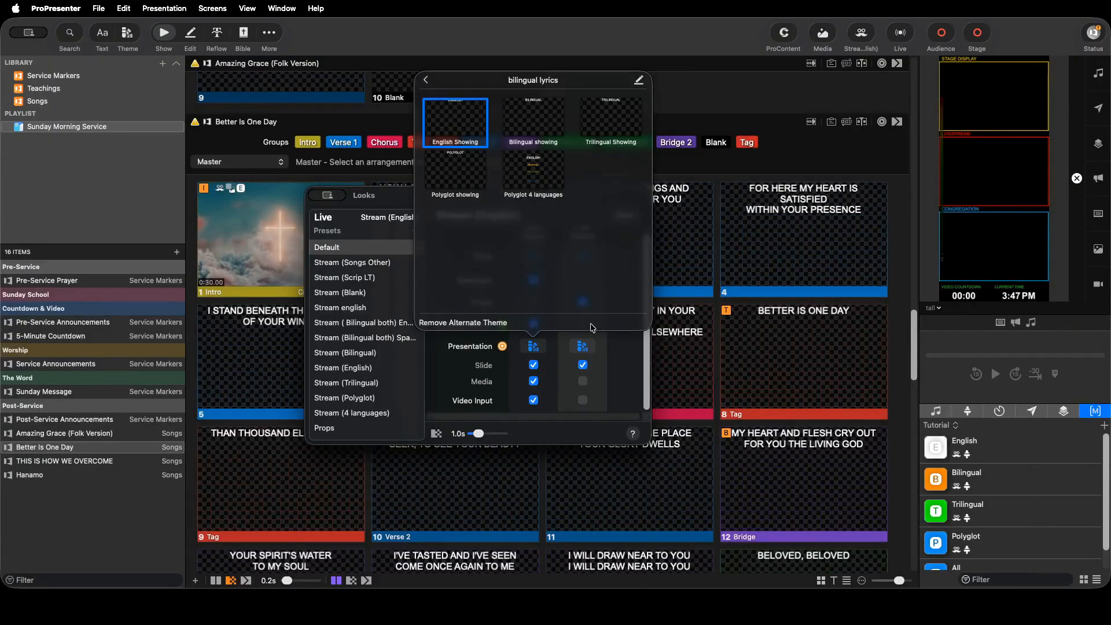
left_click(586, 346)
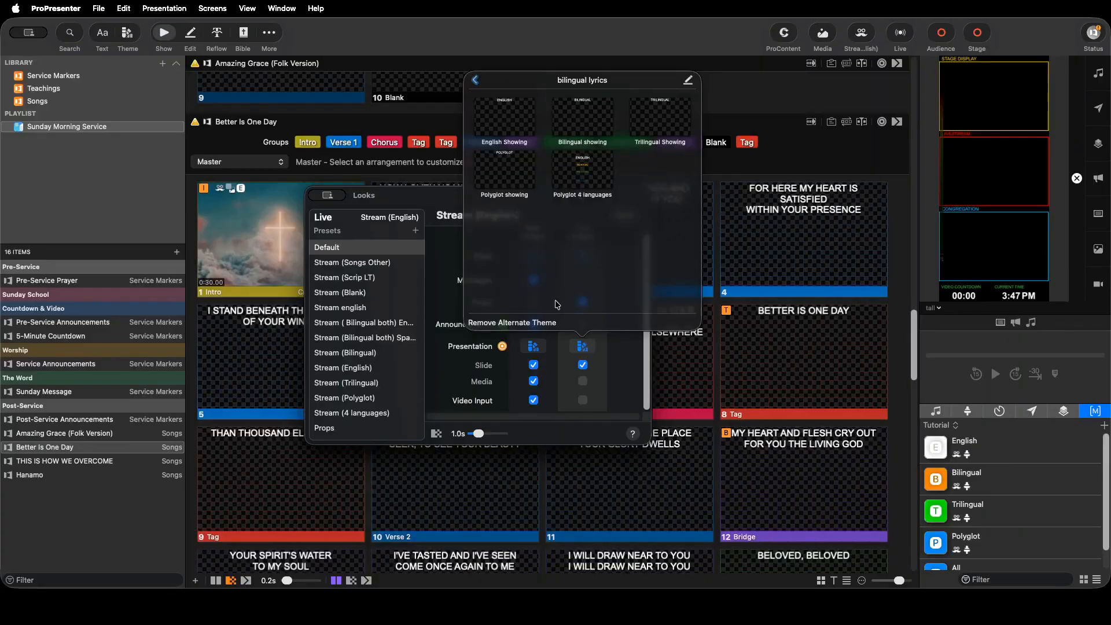
left_click(360, 228)
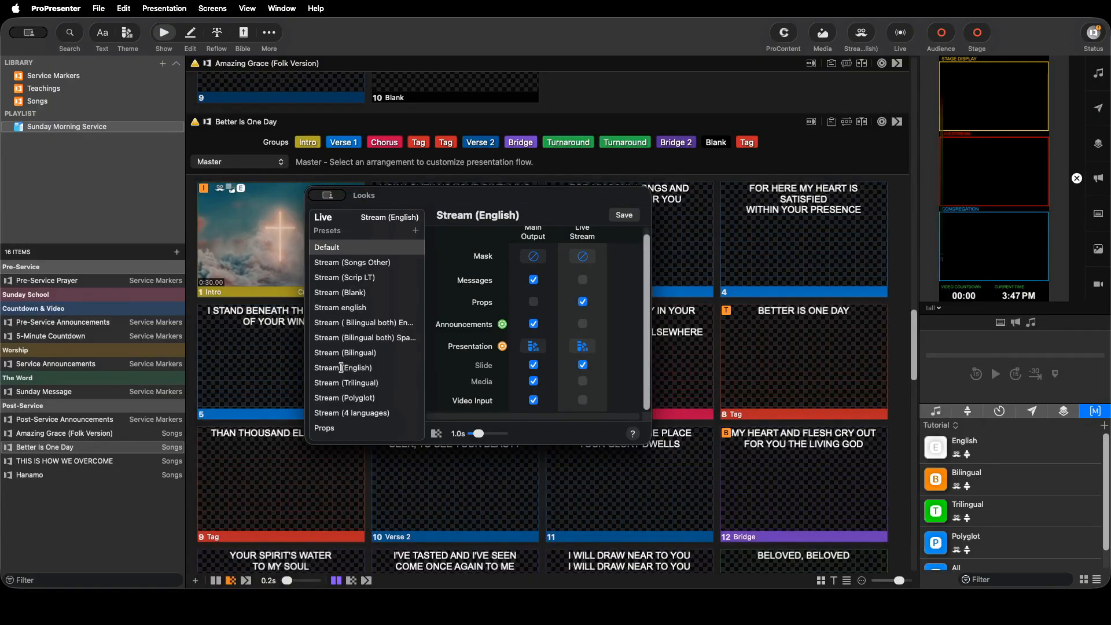
Examine the Stream (English) preset and the bilingual lyrics and Stream Polyglot theme slides used for its two outputs
double_click(340, 369)
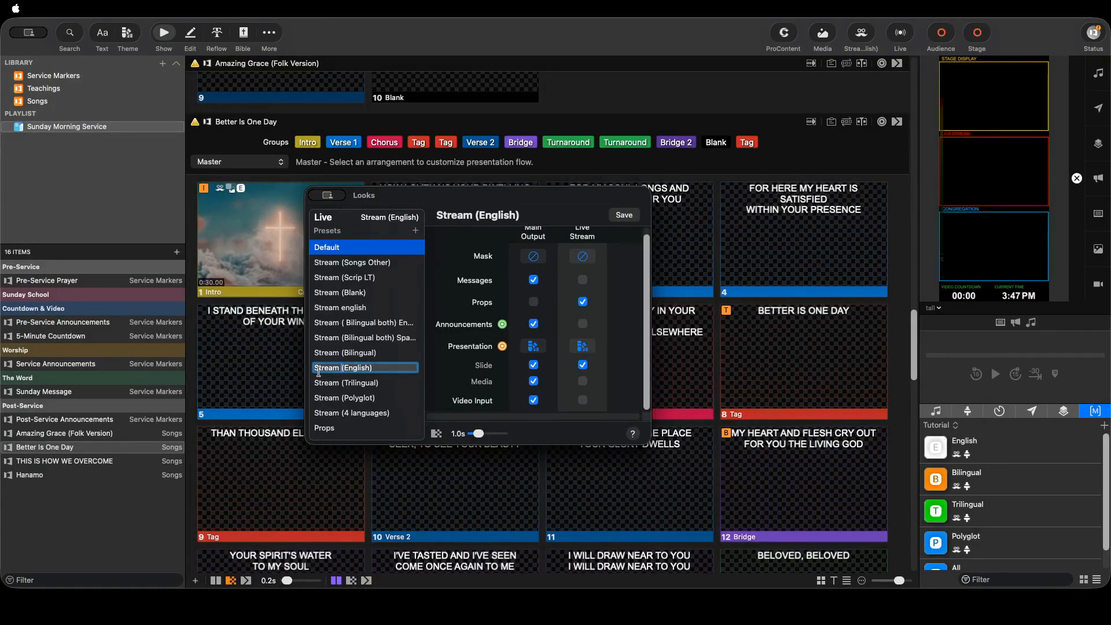
left_click(402, 235)
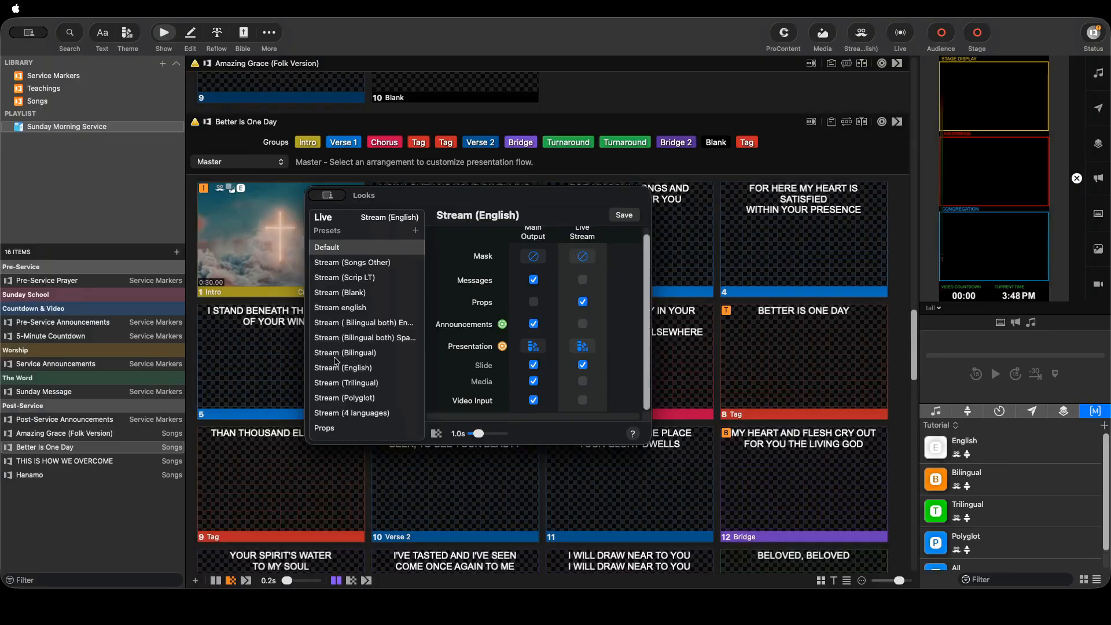
left_click(322, 371)
left_click(533, 346)
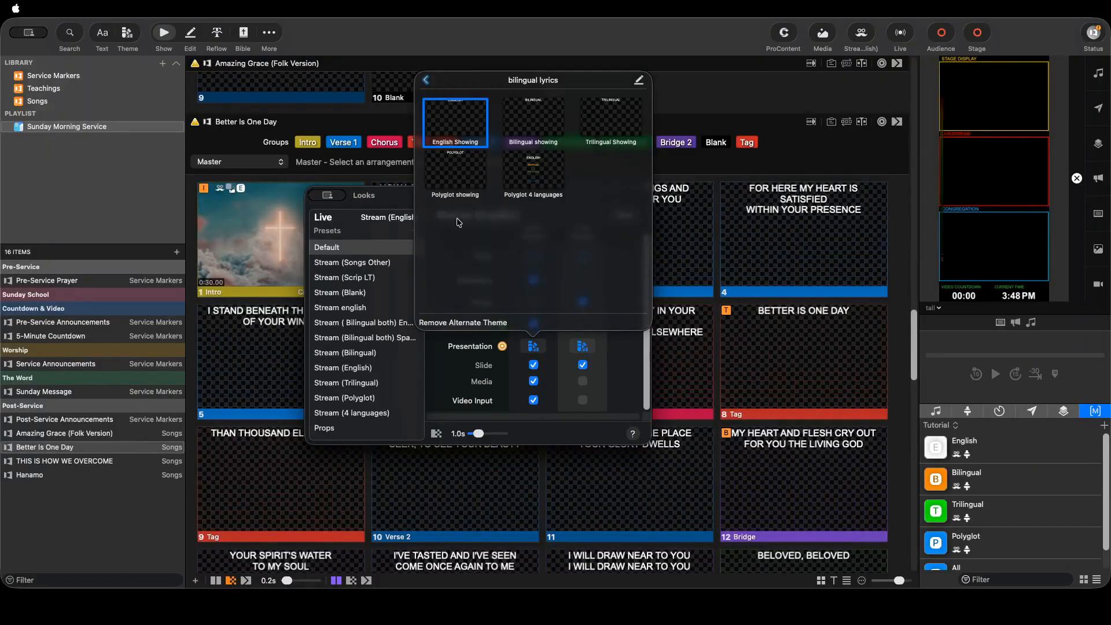
left_click(582, 346)
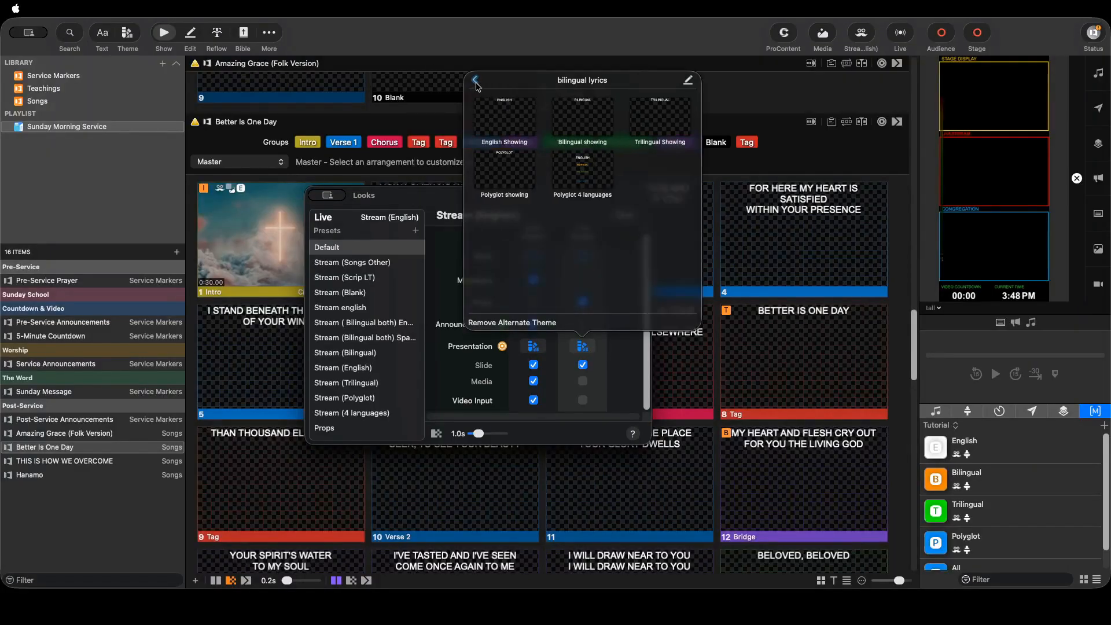
left_click(475, 86)
left_click(651, 152)
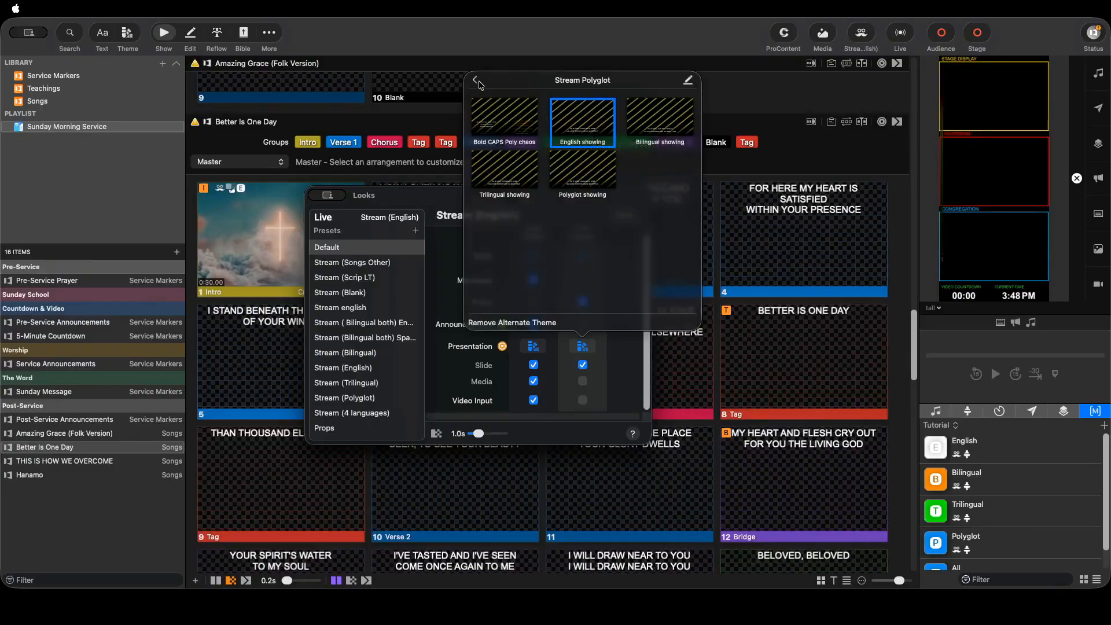
left_click(478, 83)
left_click(606, 48)
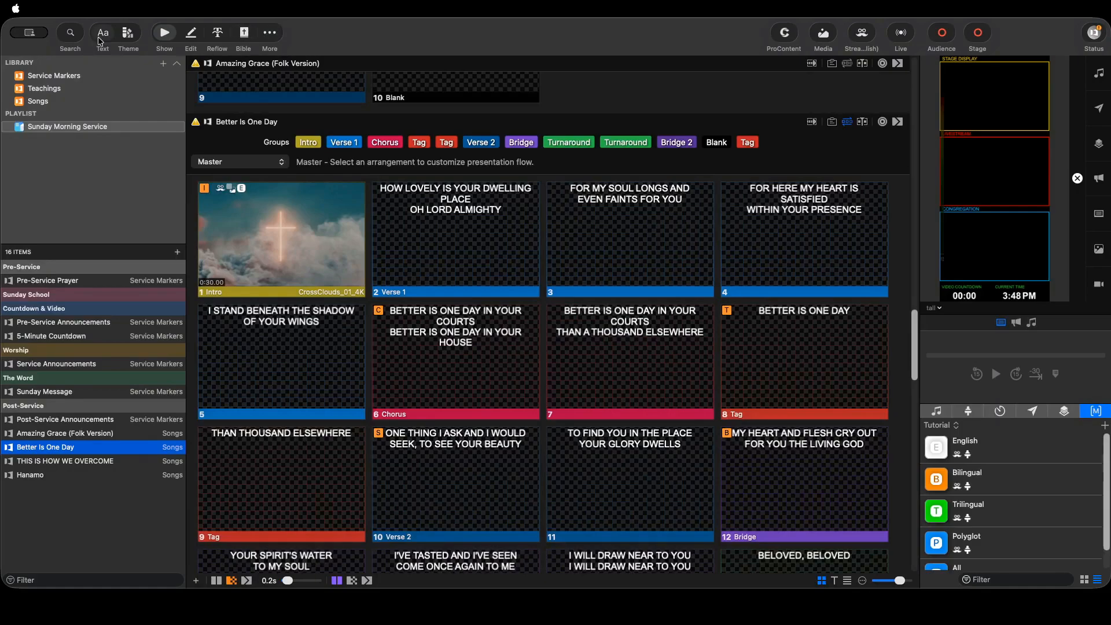
Create a new theme named trial in the Theme Editor
left_click(269, 32)
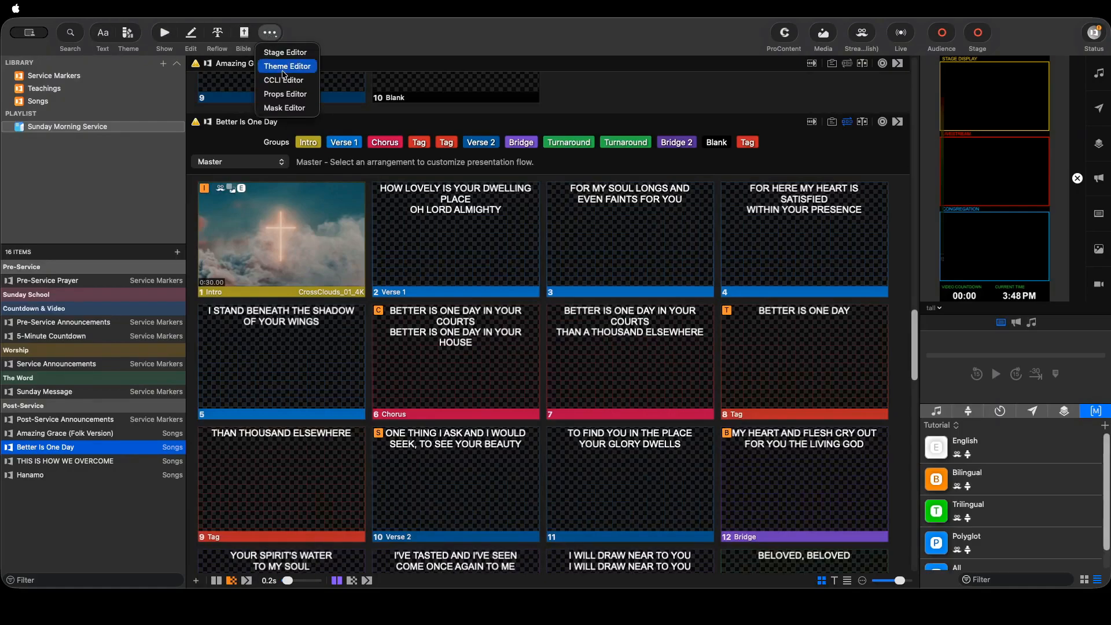
left_click(284, 70)
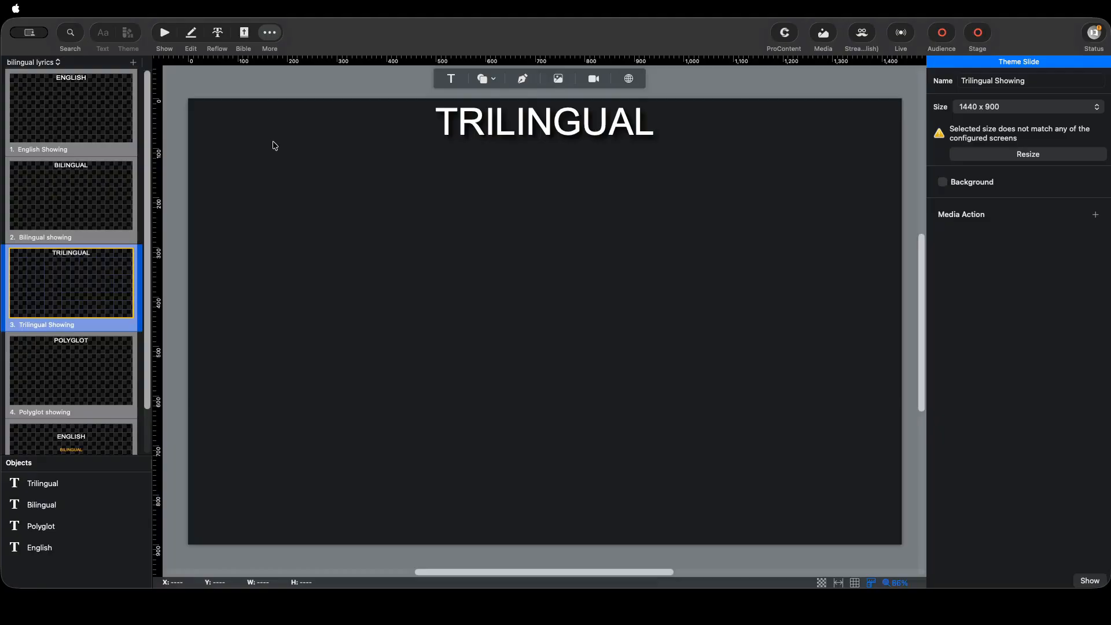
left_click(59, 63)
left_click(31, 191)
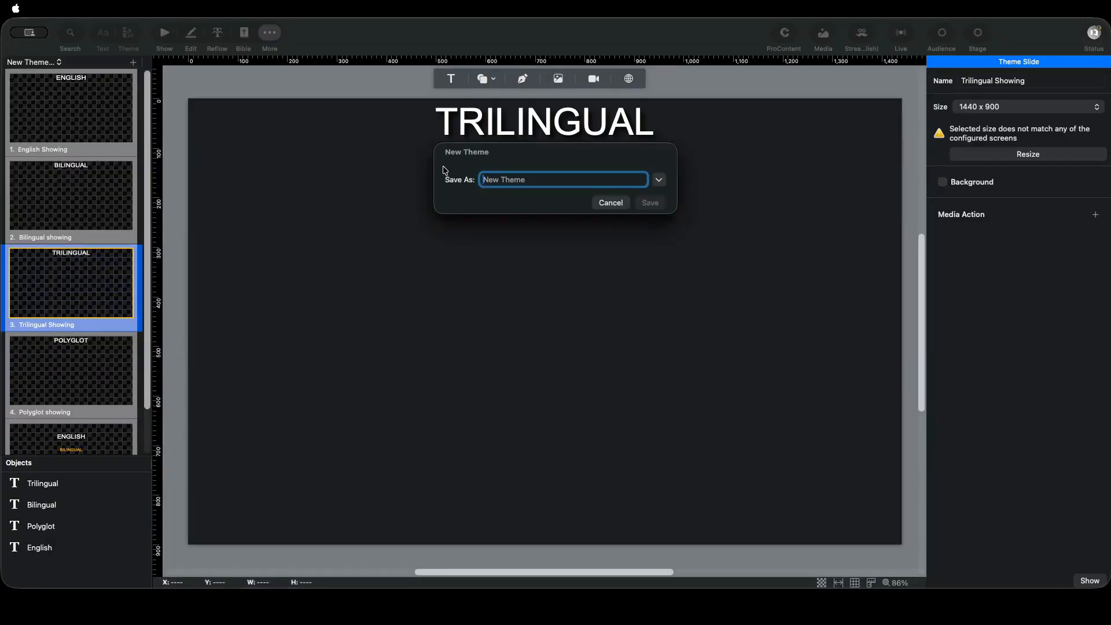
type("trial")
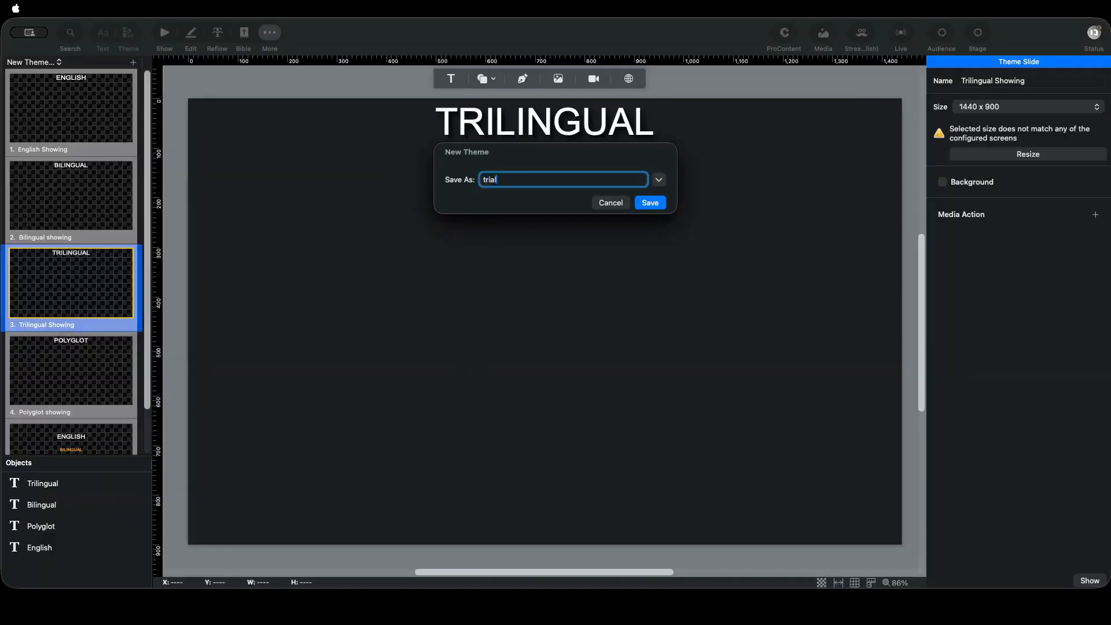
key("Return")
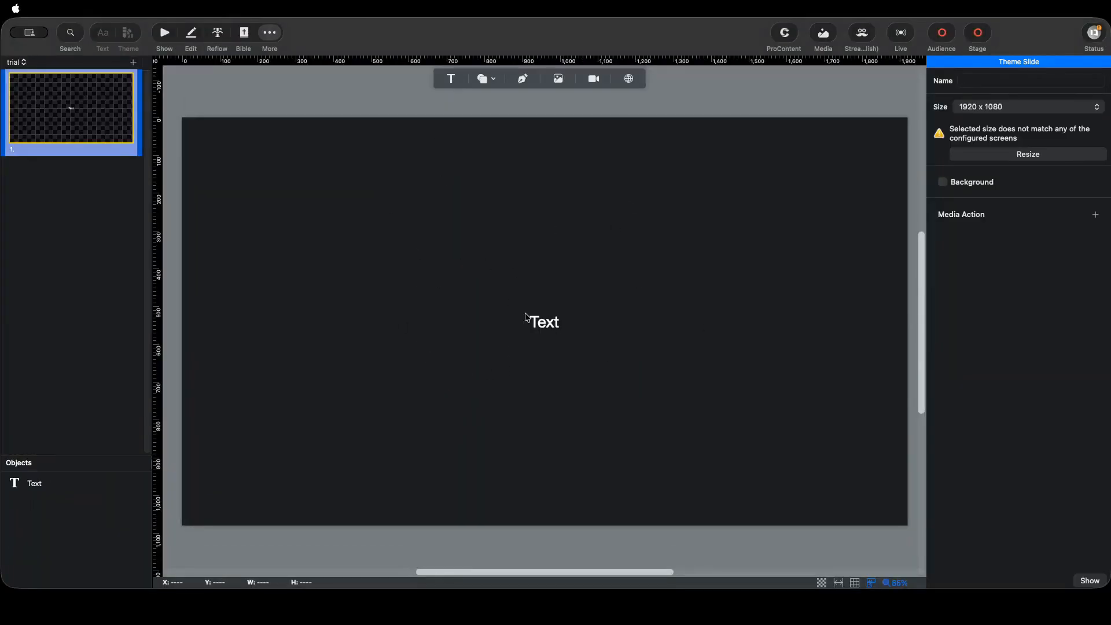
Rename the text object on the new theme's first slide to English
left_click(552, 323)
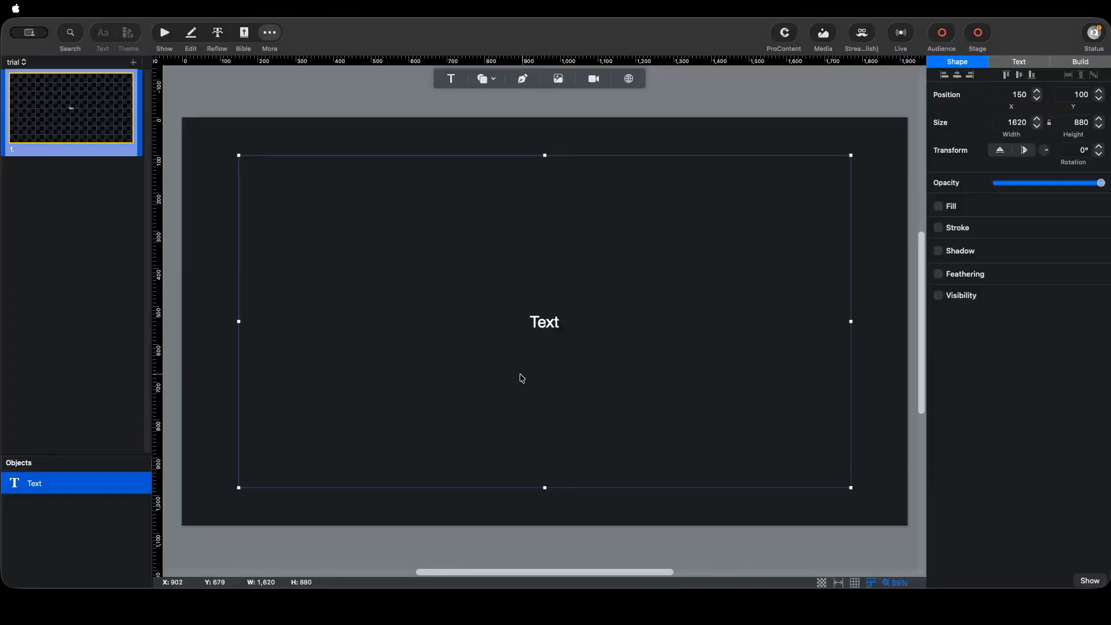
left_click(43, 485)
right_click(42, 486)
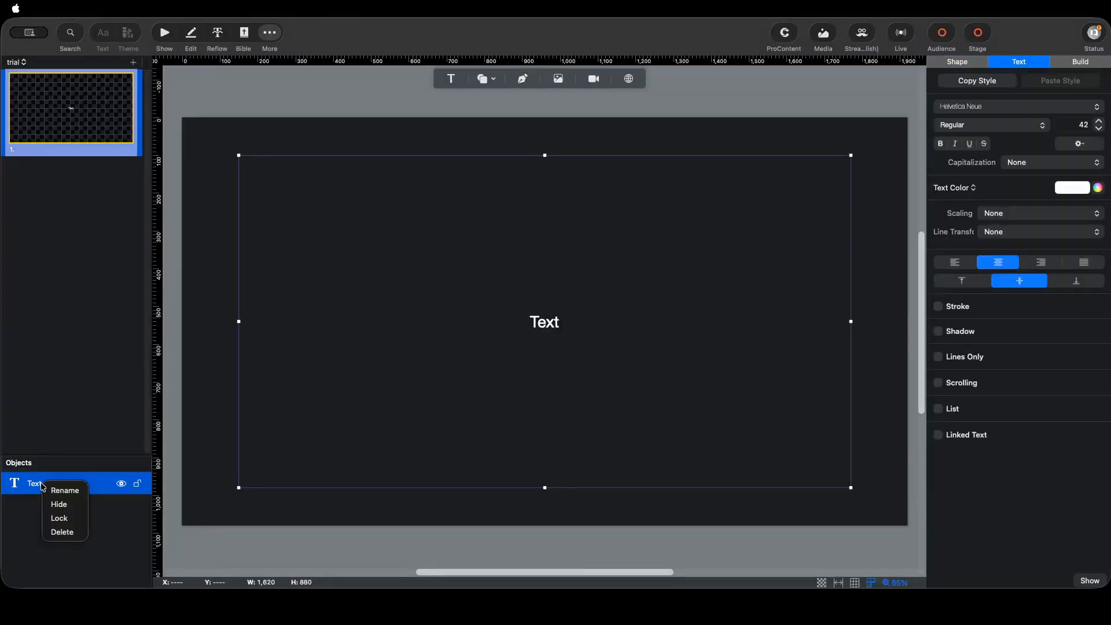
left_click(64, 491)
type("E")
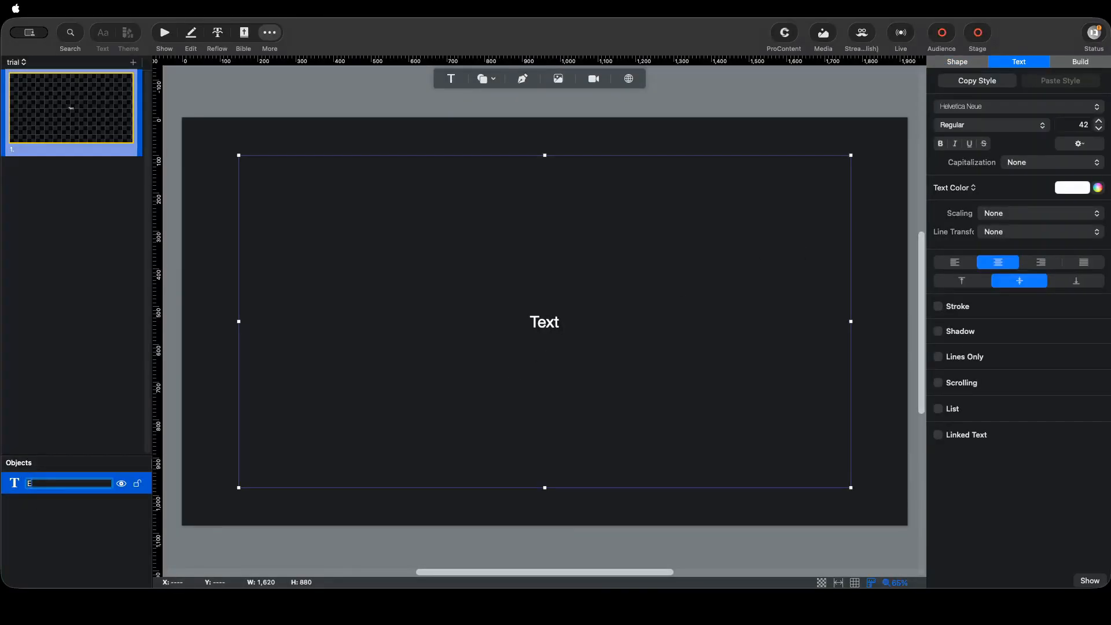
type("nglish")
key("Return")
left_click(201, 516)
Add a second slide to the trial theme and rename its text object English Stream
left_click(133, 62)
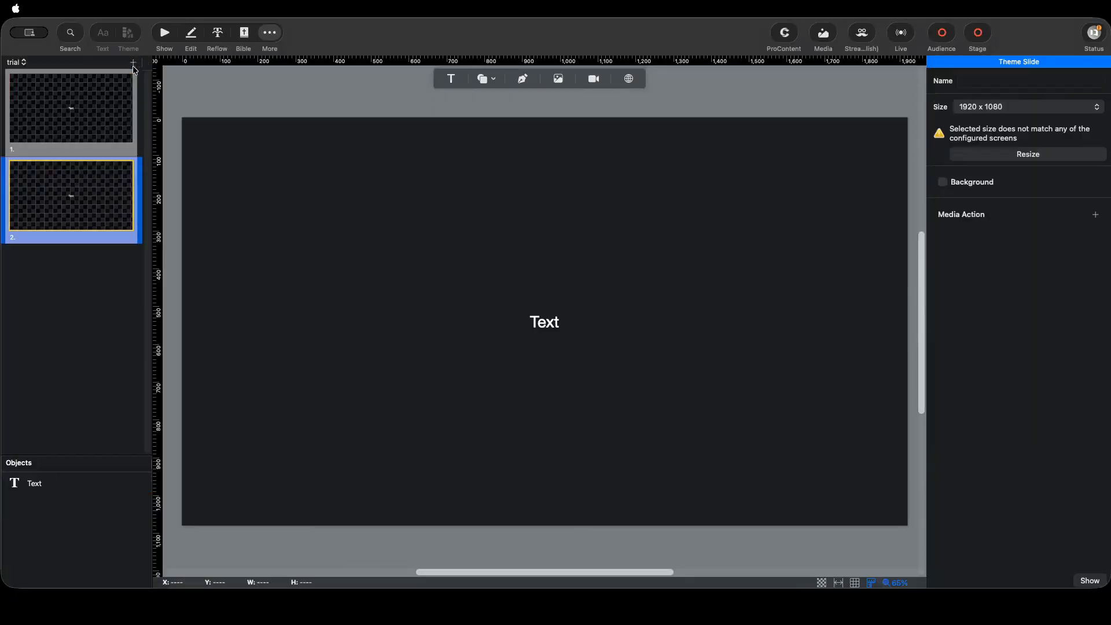
right_click(44, 484)
left_click(64, 493)
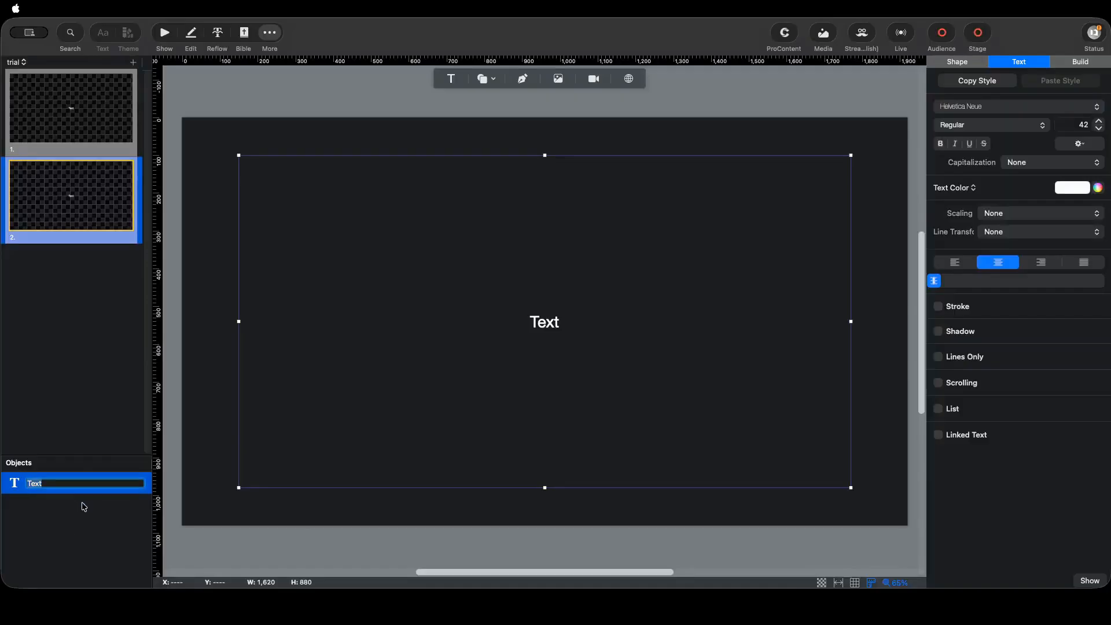
type("English Stream")
Move the English Stream text box down and reduce its height to about 243 to form a lower-third strip
left_click_drag(427, 322, 426, 348)
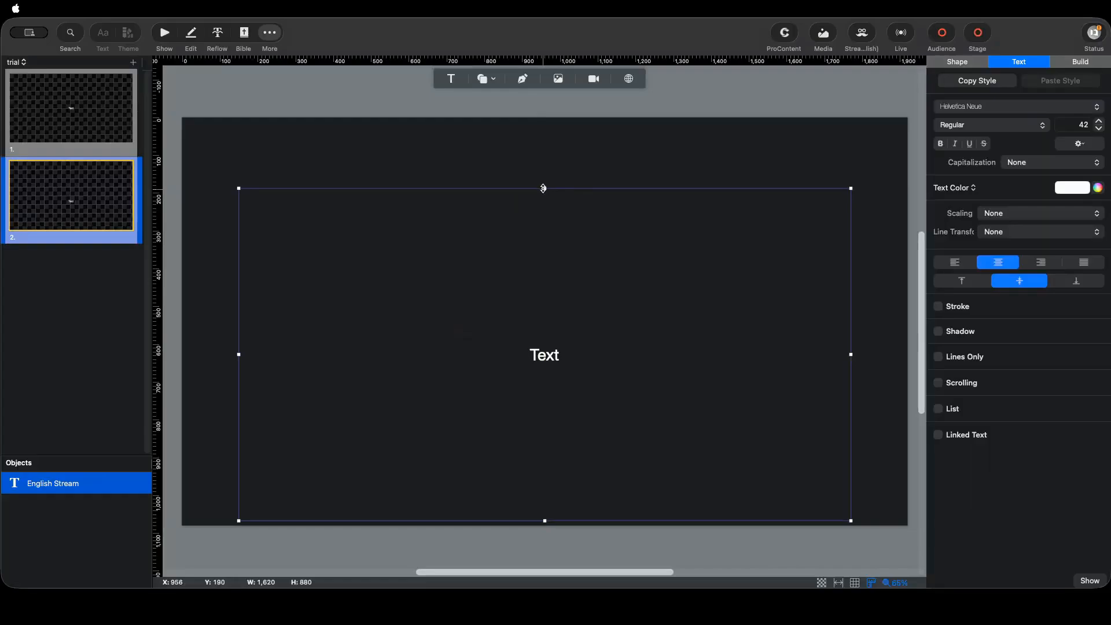
left_click_drag(544, 187, 549, 423)
Draw a rounded rectangle about 1,887 by 180 along the slide's lower edge and place it behind the English Stream text
left_click(487, 79)
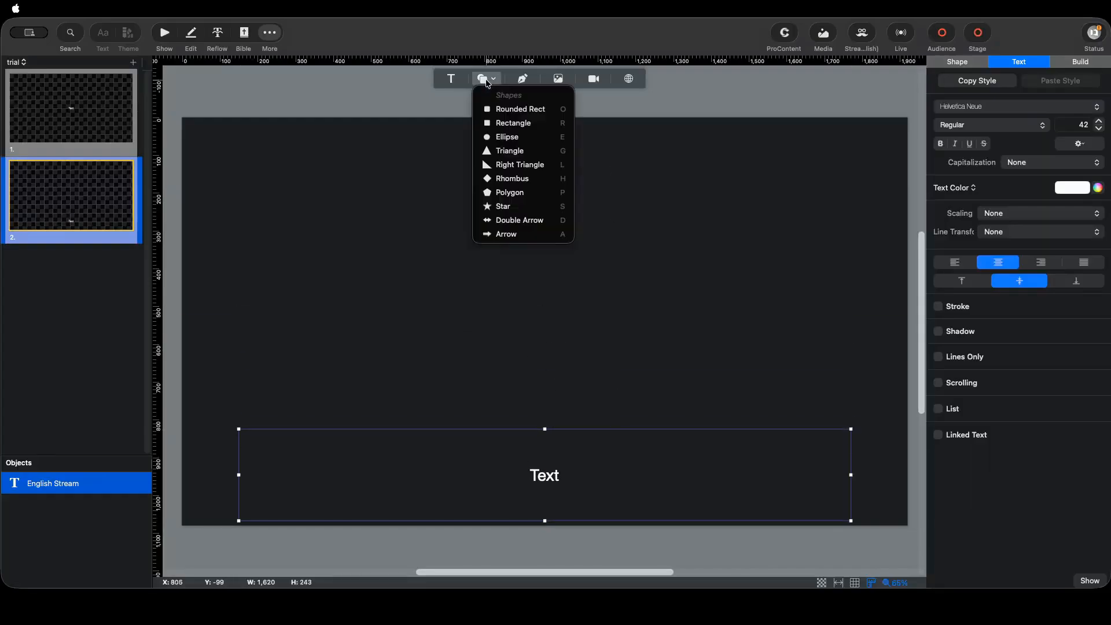
left_click(510, 112)
left_click_drag(532, 328, 365, 480)
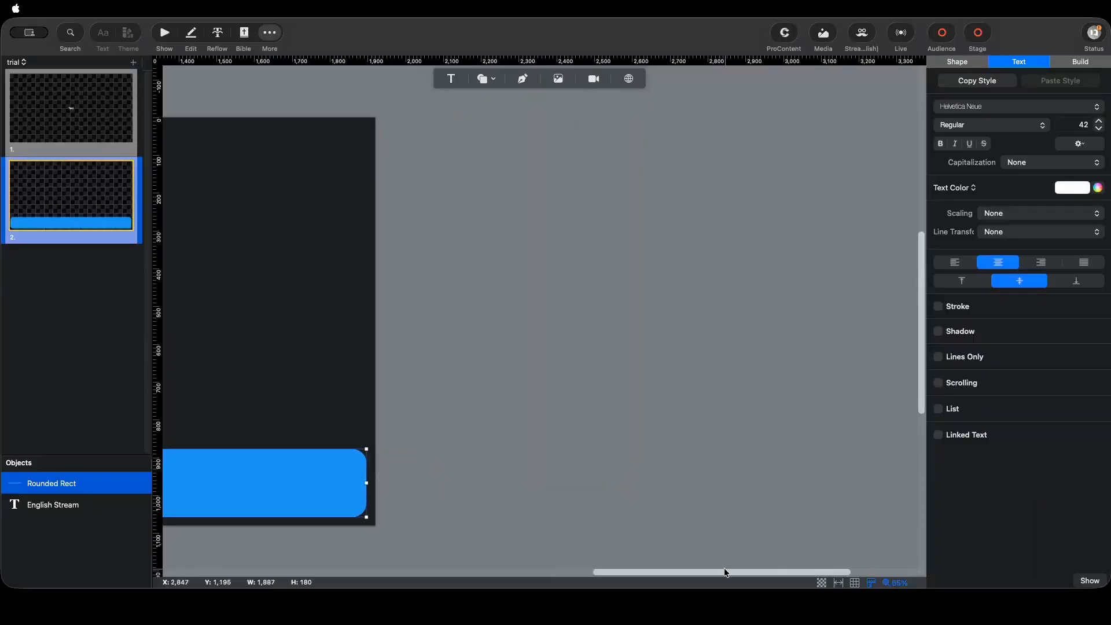
left_click_drag(724, 570, 512, 572)
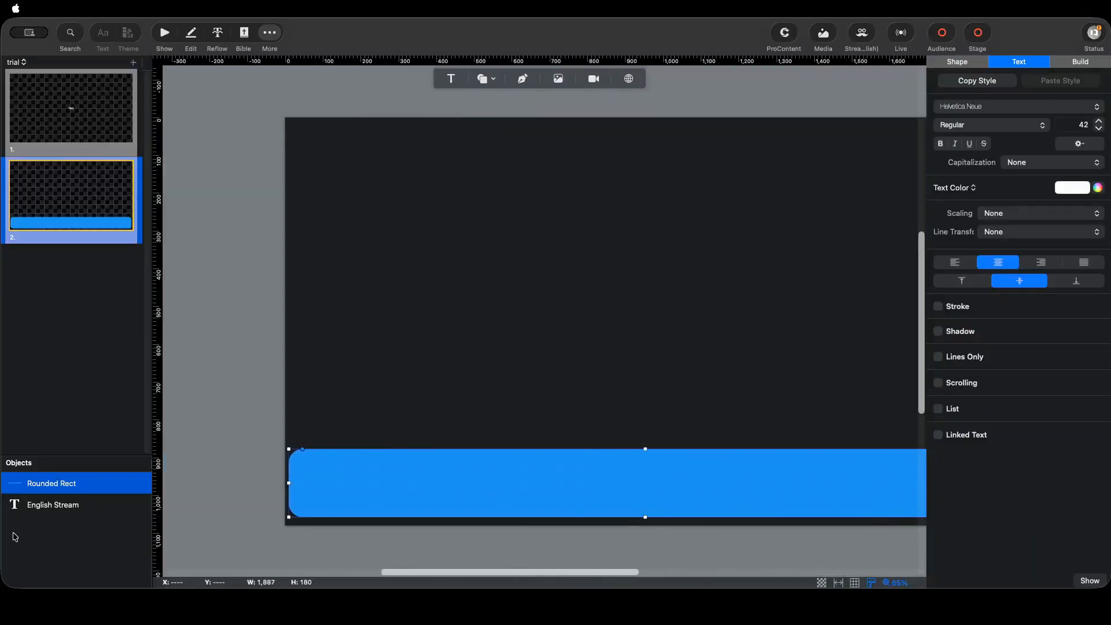
left_click_drag(40, 504, 44, 477)
Centre the rounded rectangle horizontally on the slide and increase its height to about 273
left_click_drag(292, 487, 294, 488)
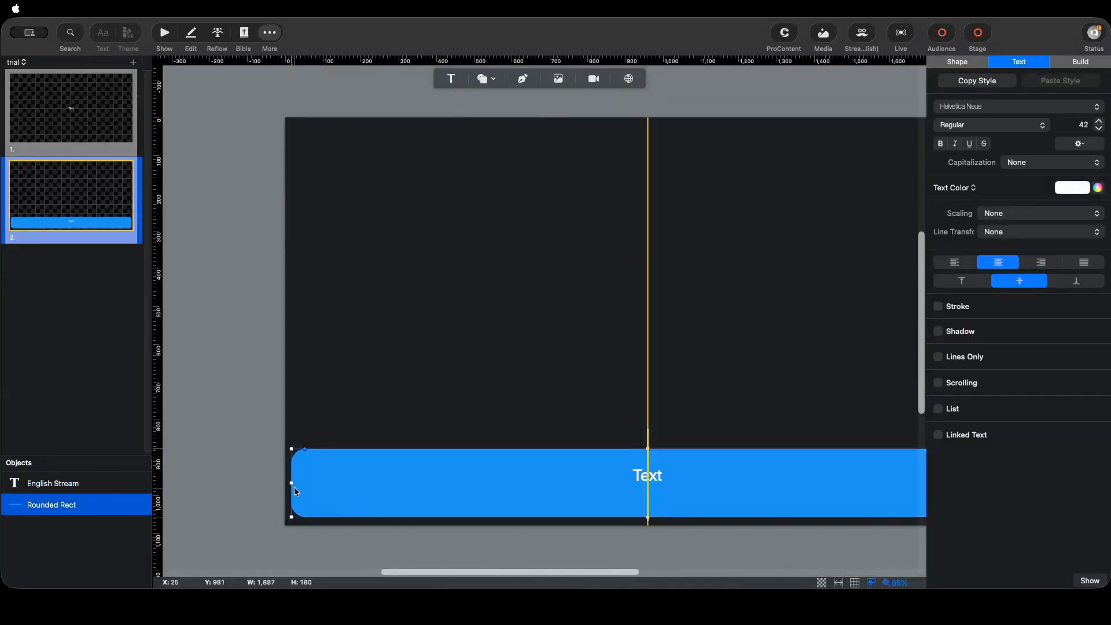
left_click_drag(647, 449, 647, 413)
left_click_drag(659, 480, 660, 484)
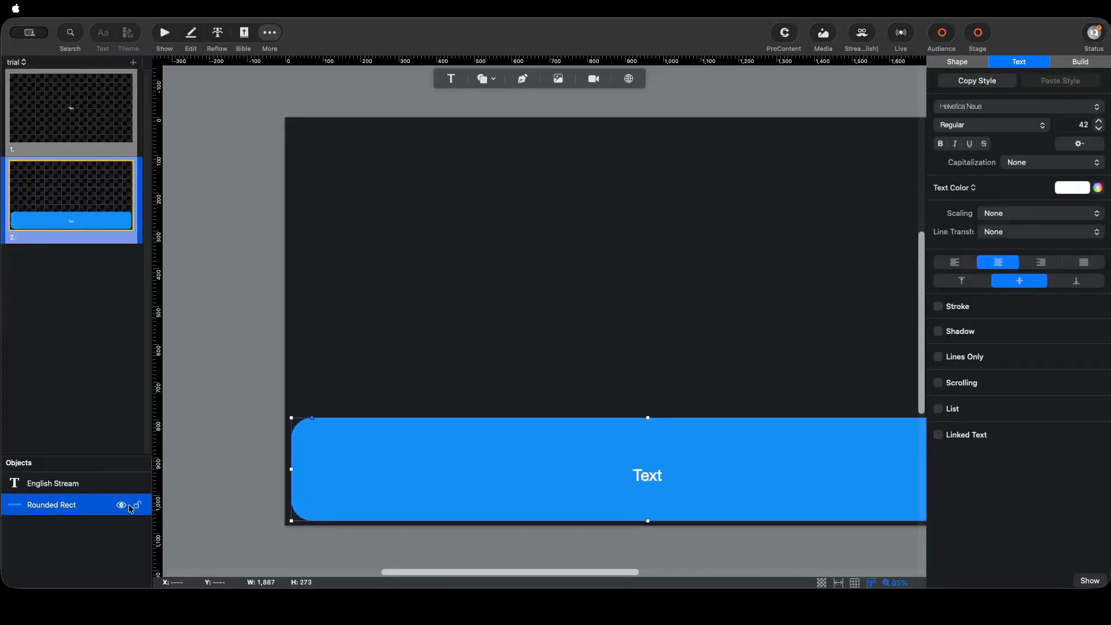
Lock the rounded rectangle and centre the English Stream text box vertically over it
left_click_drag(653, 479, 654, 473)
left_click_drag(524, 577, 555, 577)
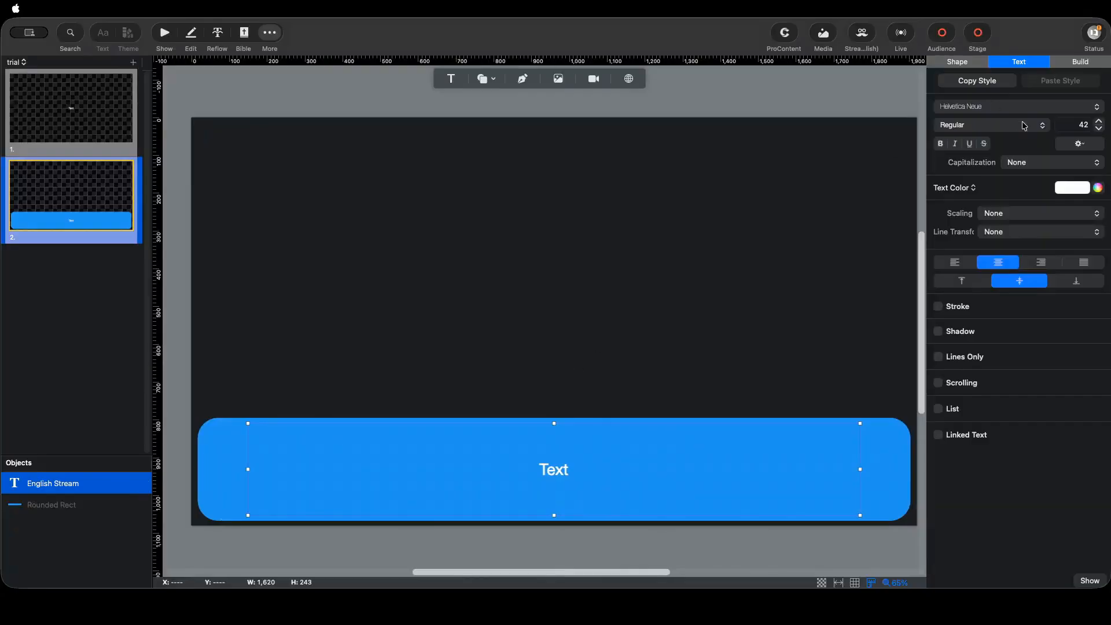
Set the English Stream text's font to Symbol
left_click(1019, 106)
scroll(992, 385, "down", 1)
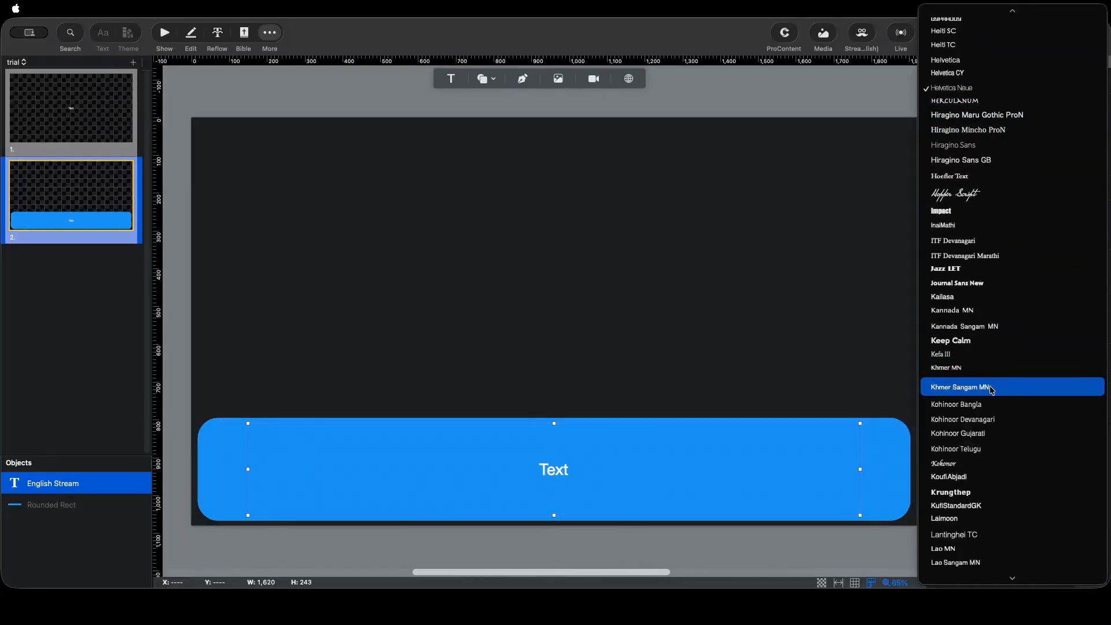
scroll(991, 385, "up", 2)
scroll(989, 324, "down", 6)
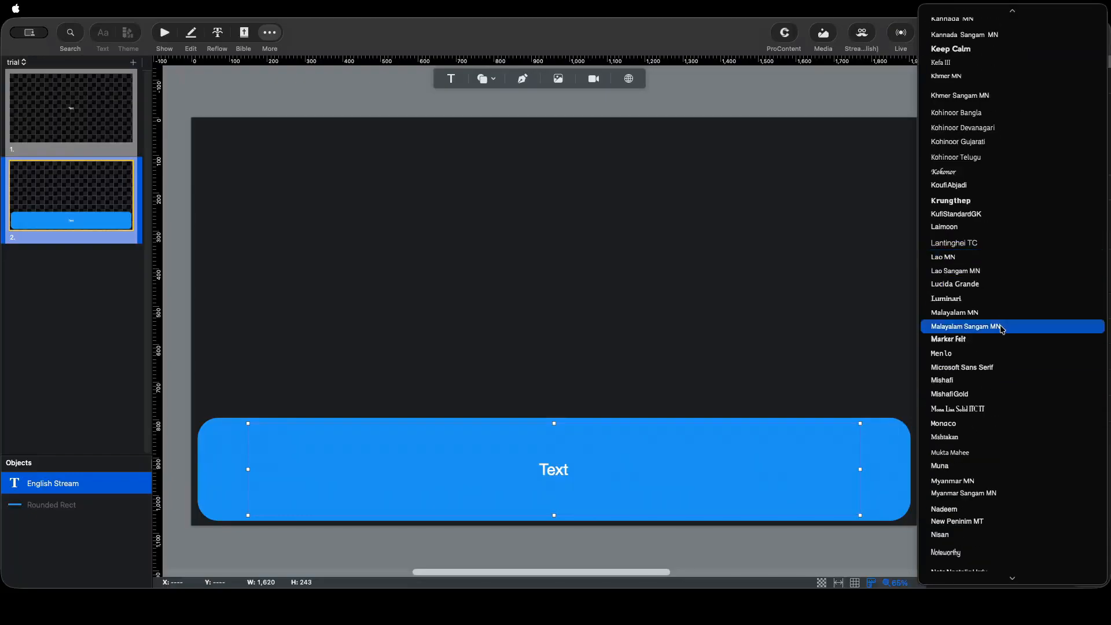
scroll(978, 318, "down", 5)
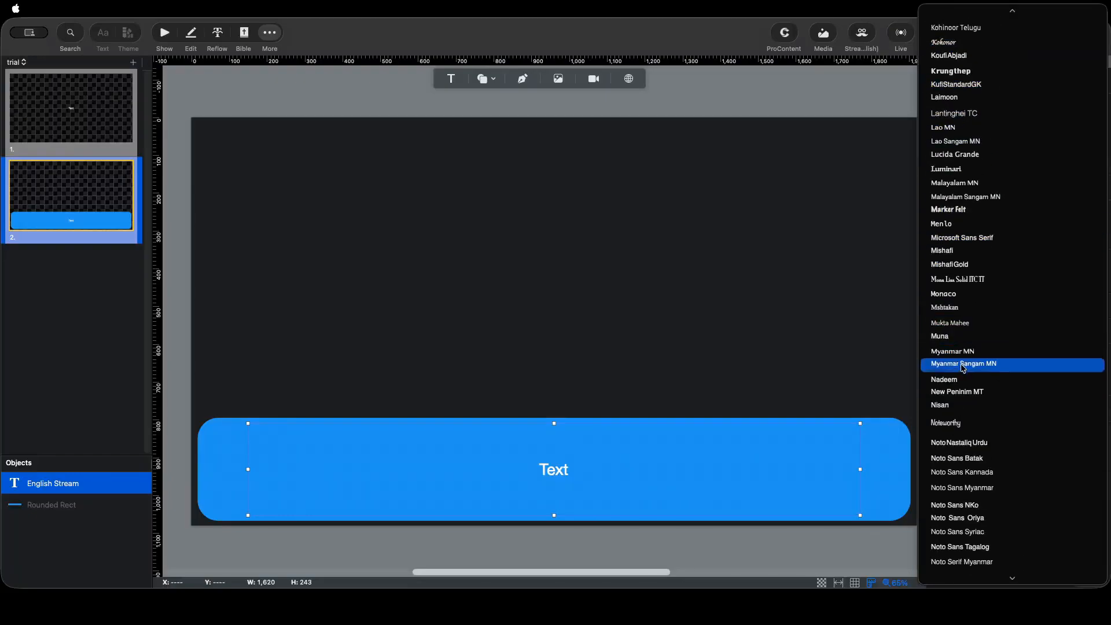
scroll(966, 385, "down", 15)
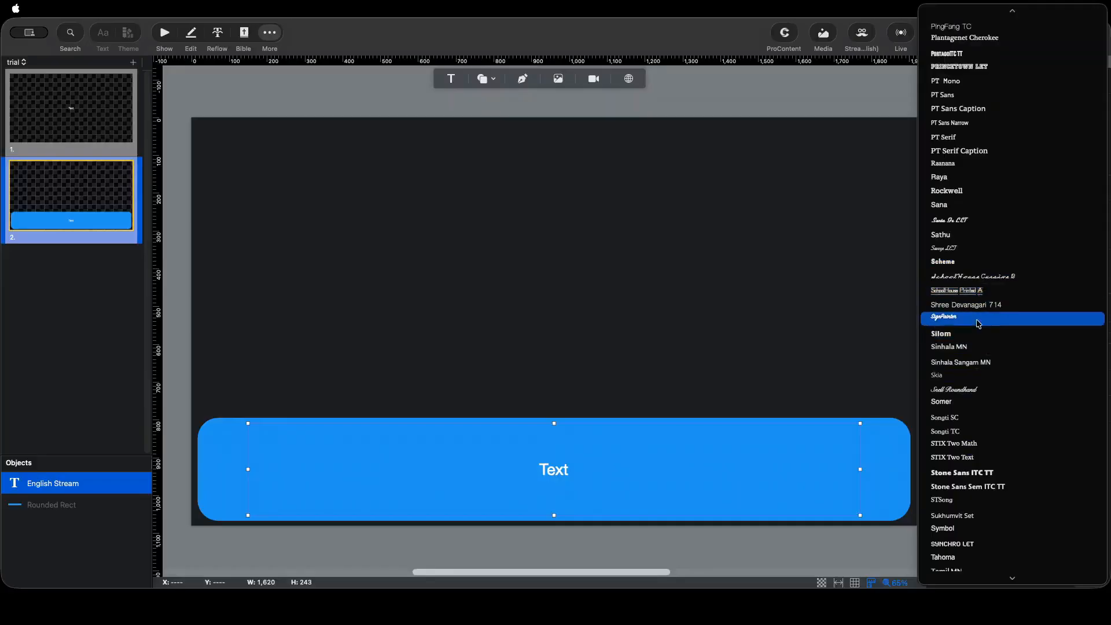
scroll(978, 393, "down", 4)
left_click(981, 350)
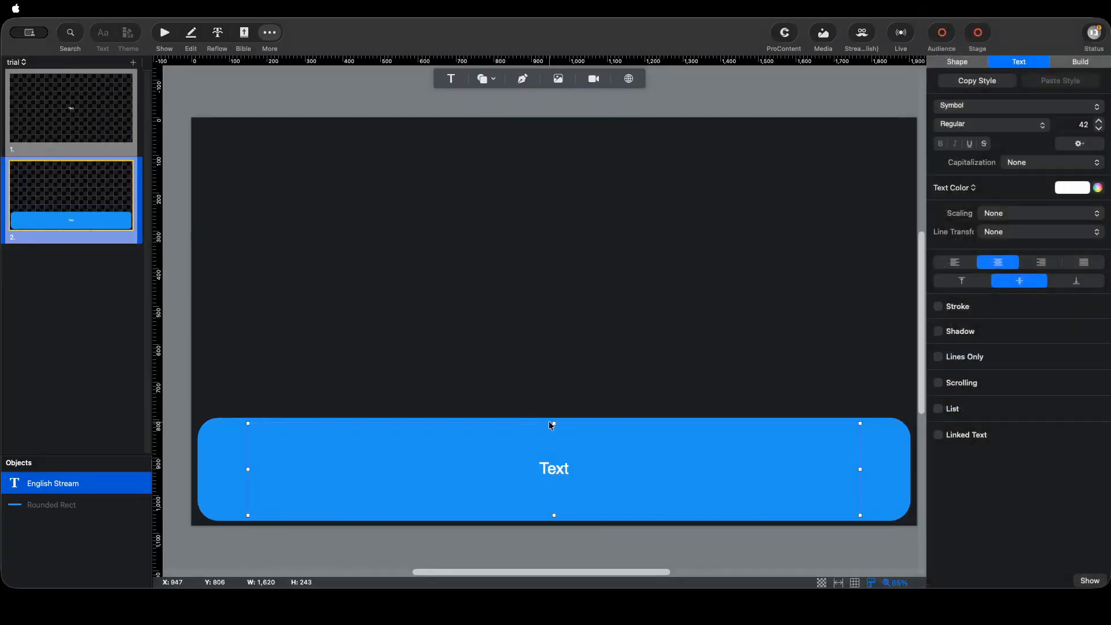
Try text sizes of 100 and 75 for the English Stream text
left_click(1077, 125)
type("100")
key("Return")
left_click(1082, 124)
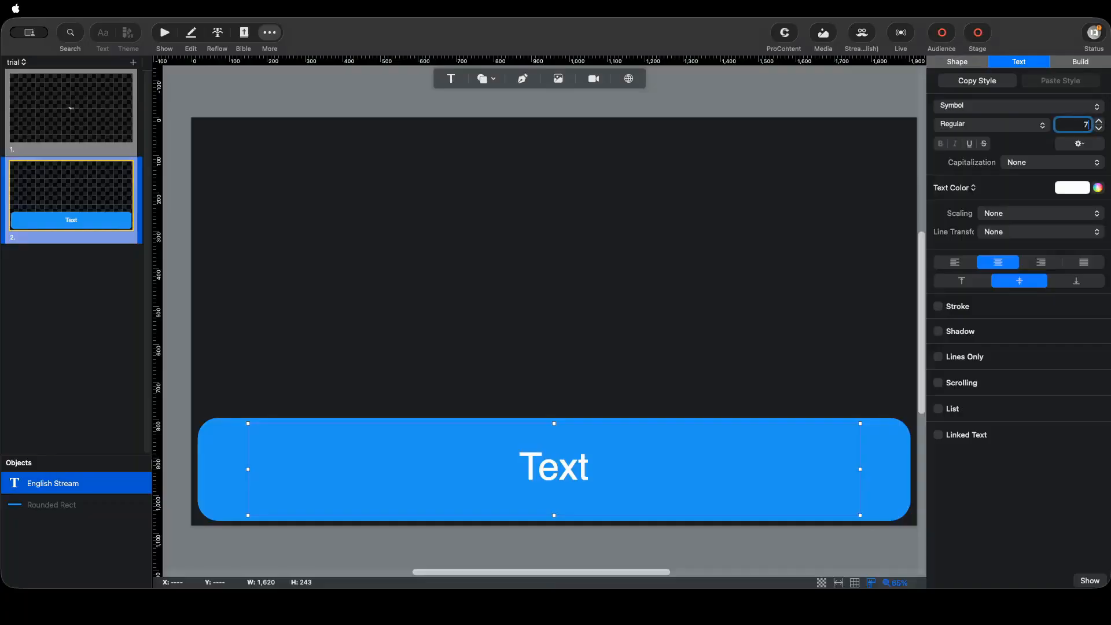
type("75")
key("Return")
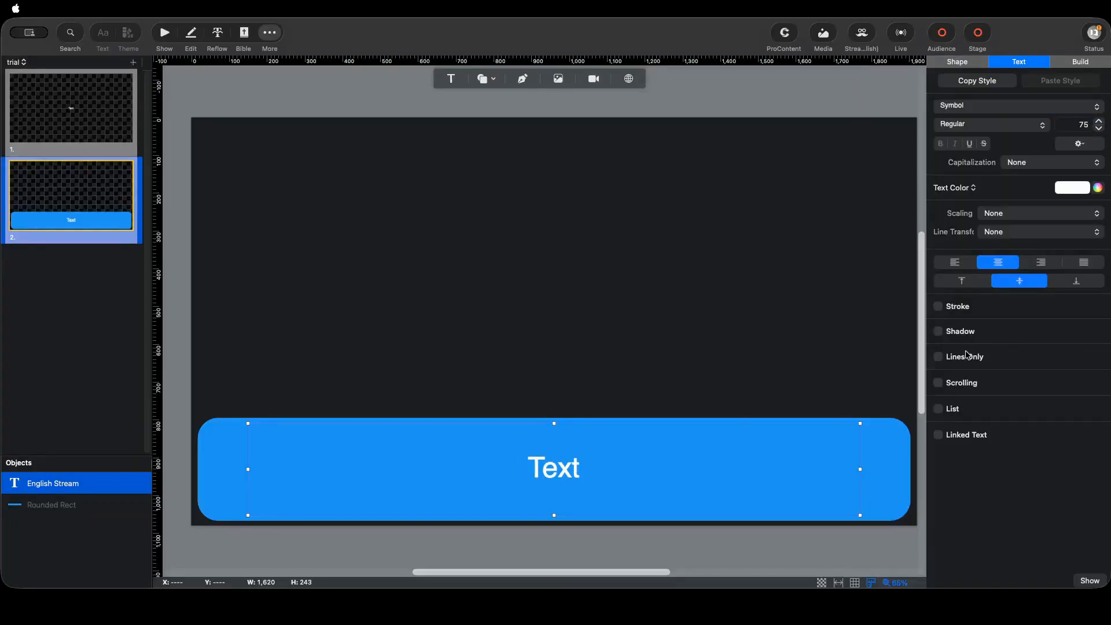
Set the English Stream text's size to 60
left_click(1081, 125)
type("60")
key("Return")
Unlock the rounded rectangle and give it a gradient fill with red as the first colour
left_click(222, 468)
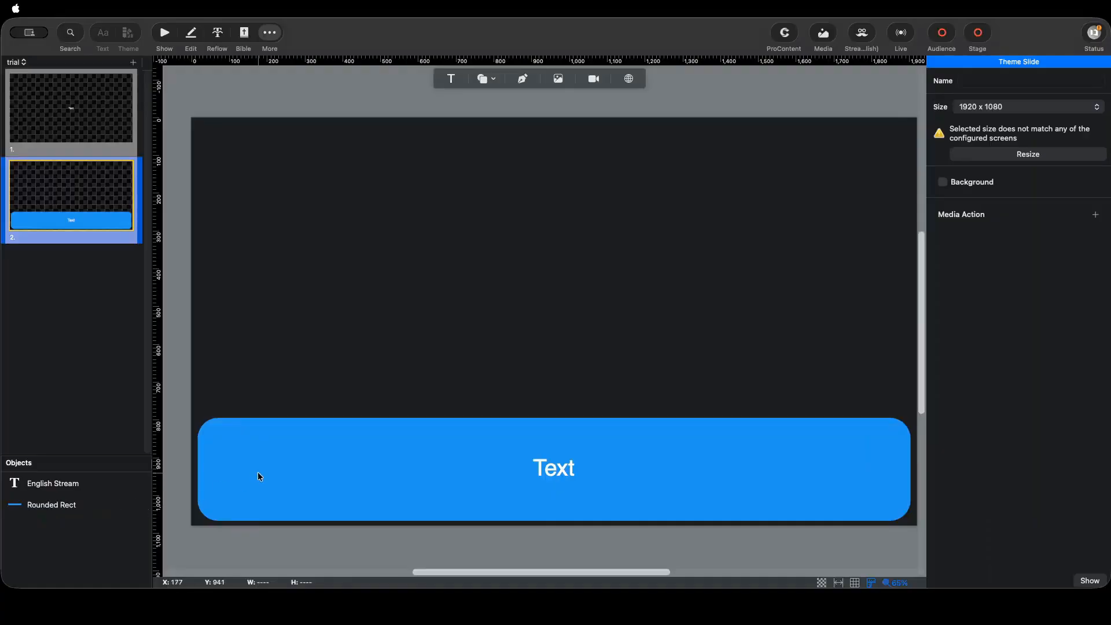
left_click(258, 472)
left_click(237, 480)
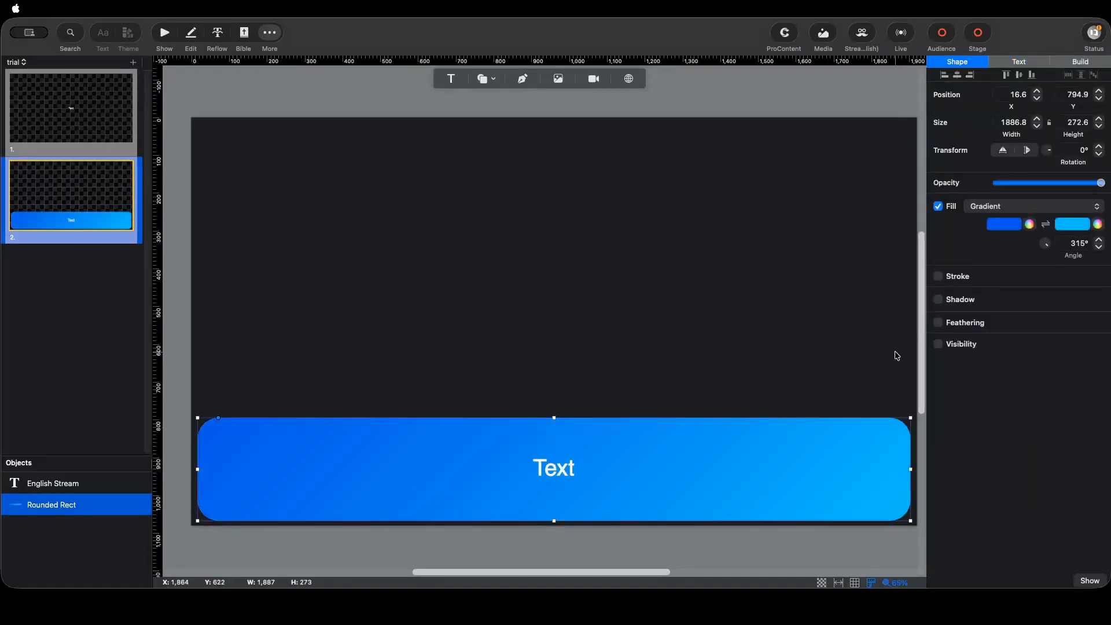
left_click(1019, 232)
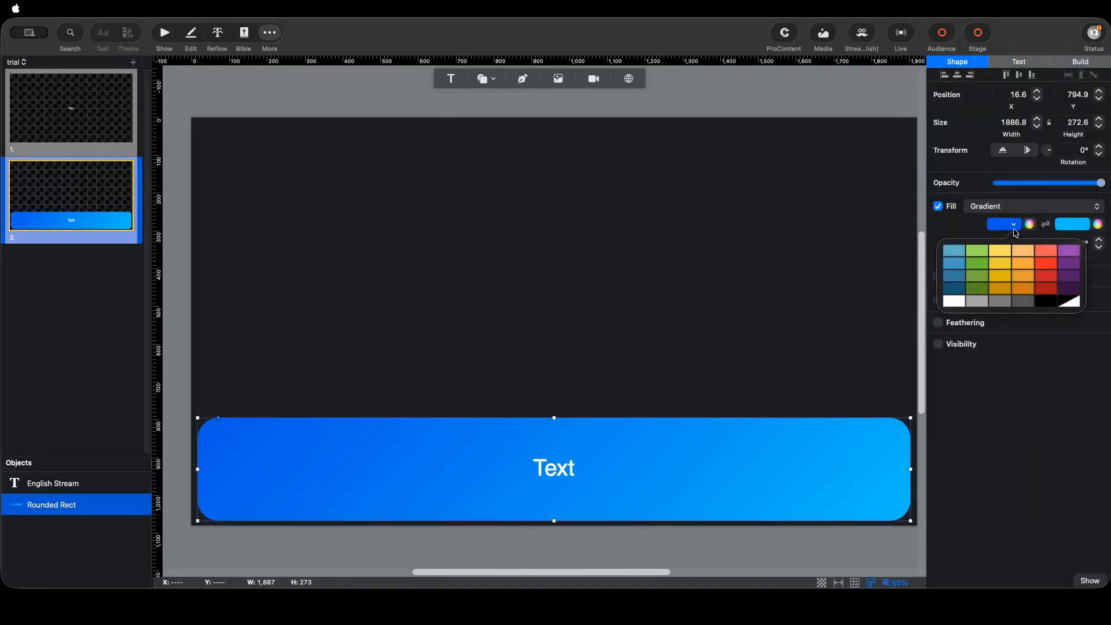
left_click(1048, 281)
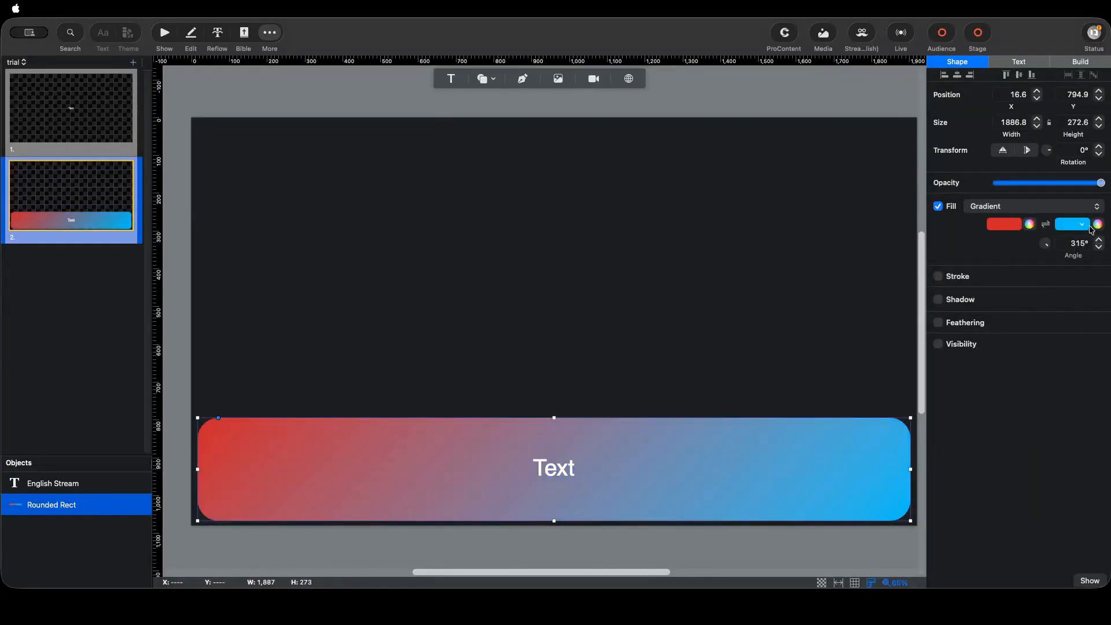
Set the second colour of the rounded rectangle's gradient to light blue
left_click(1091, 229)
left_click(1026, 259)
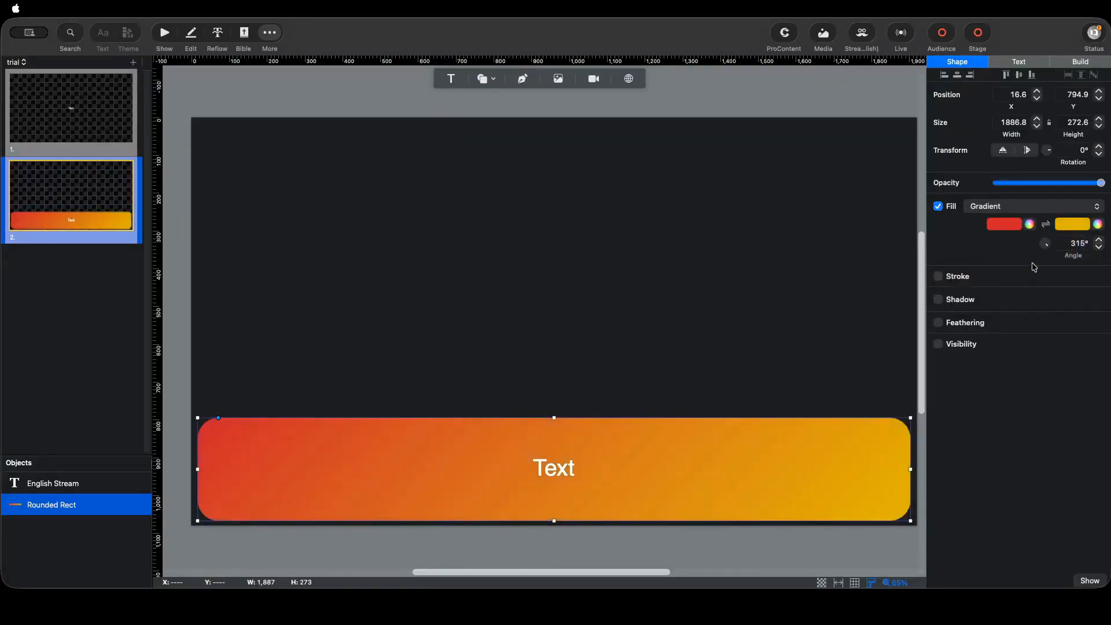
left_click(1081, 229)
left_click(1057, 243)
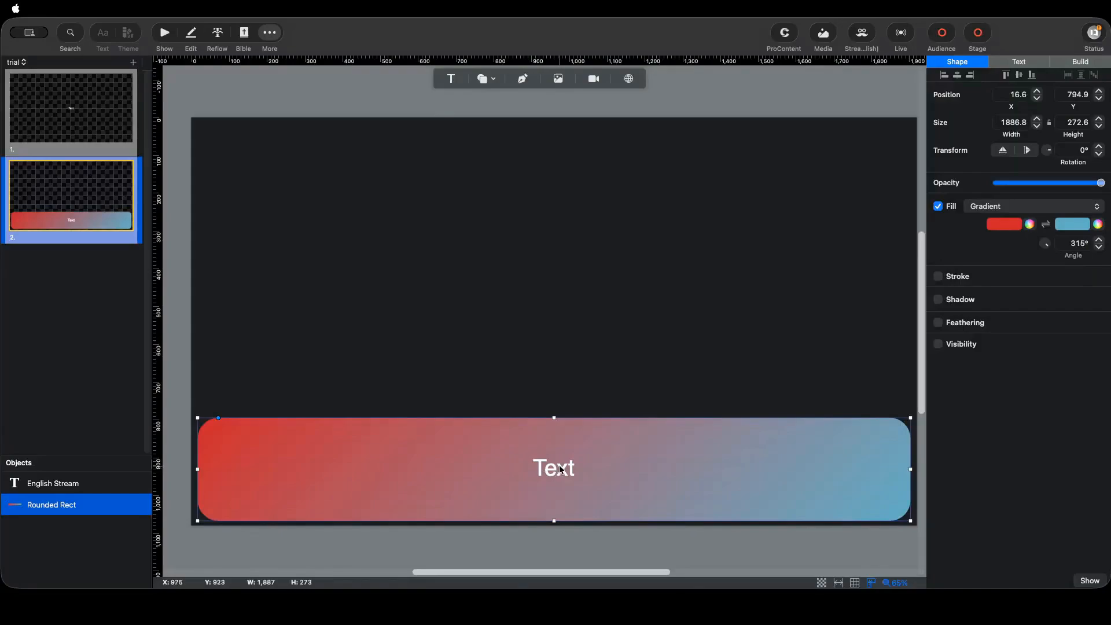
Add a shadow to the English Stream text with a blur of 34 and an offset of 13
left_click(77, 485)
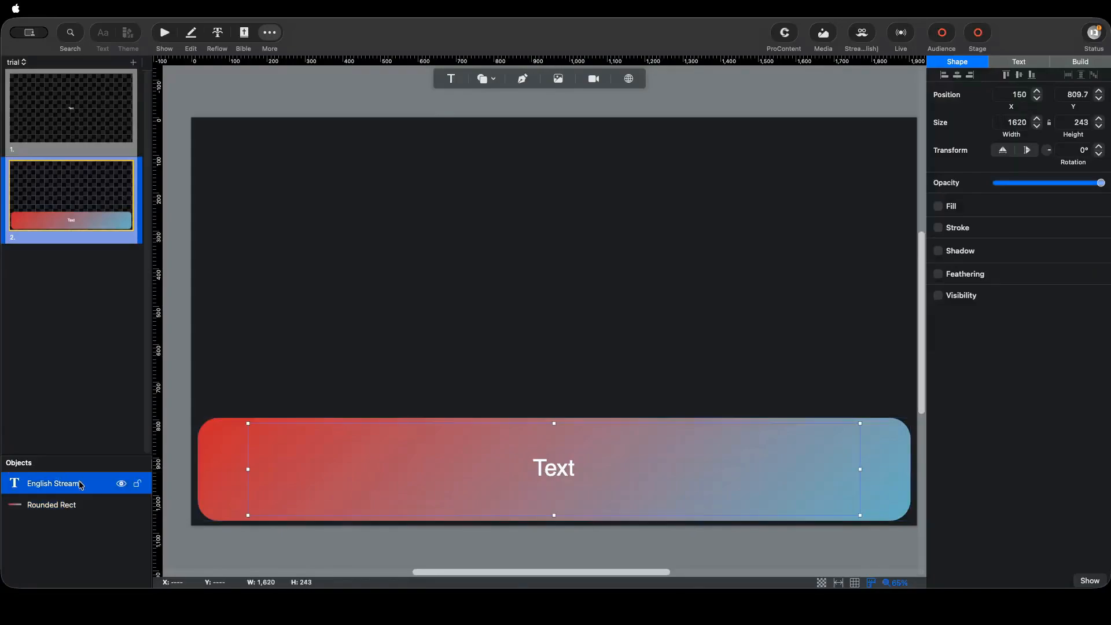
left_click(1009, 62)
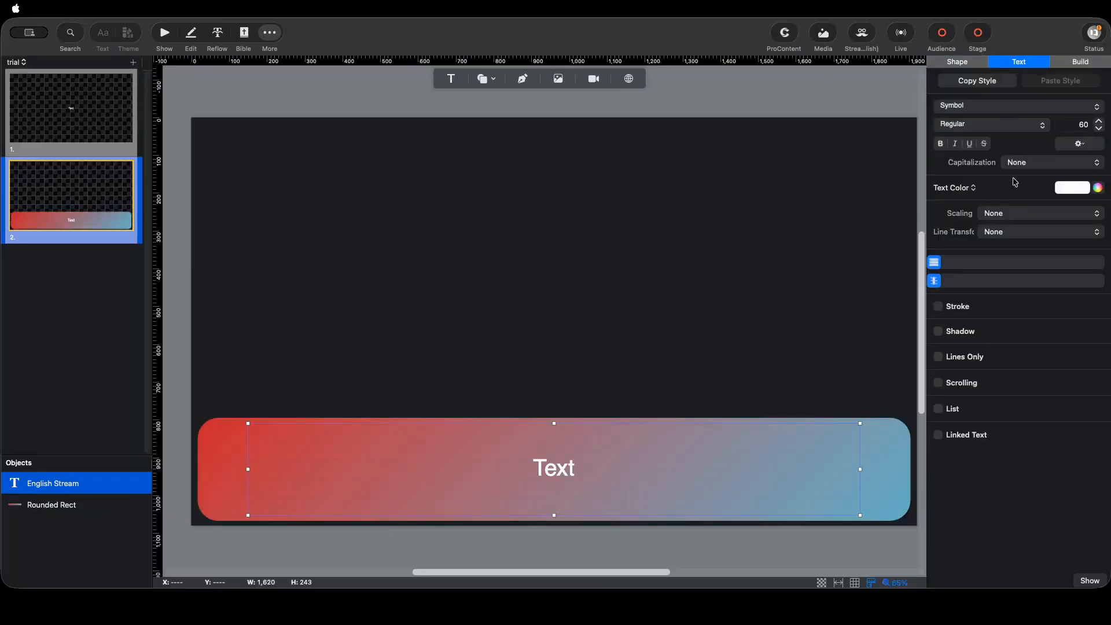
left_click(938, 331)
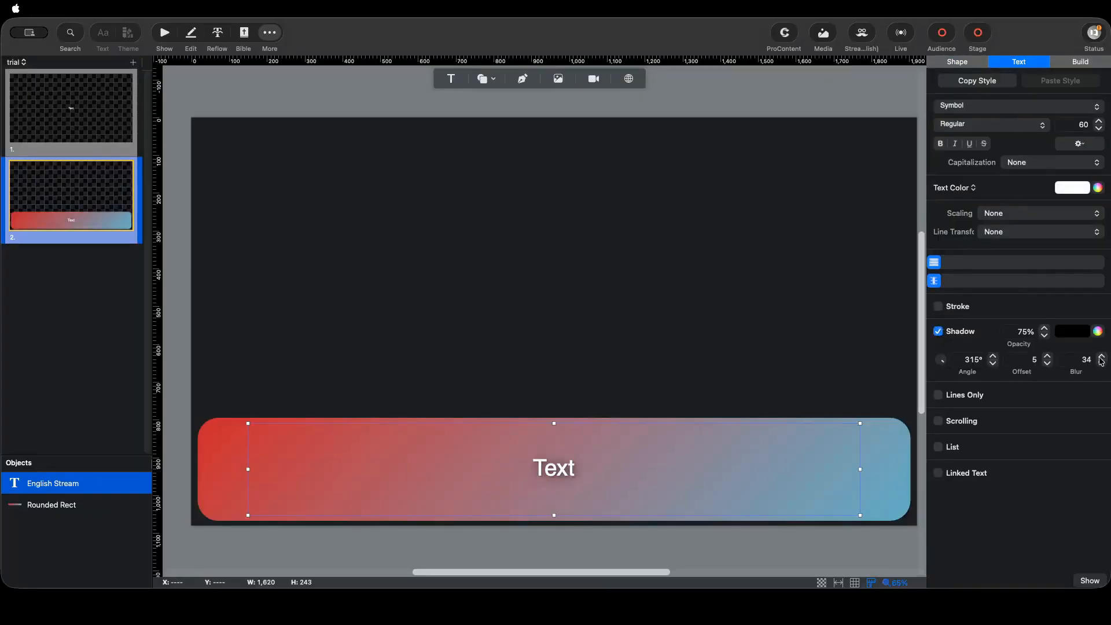
left_click(1047, 356)
left_click(1048, 357)
left_click(1049, 357)
Set the English Stream text shadow's angle to 270°
left_click_drag(944, 371, 938, 371)
left_click(964, 360)
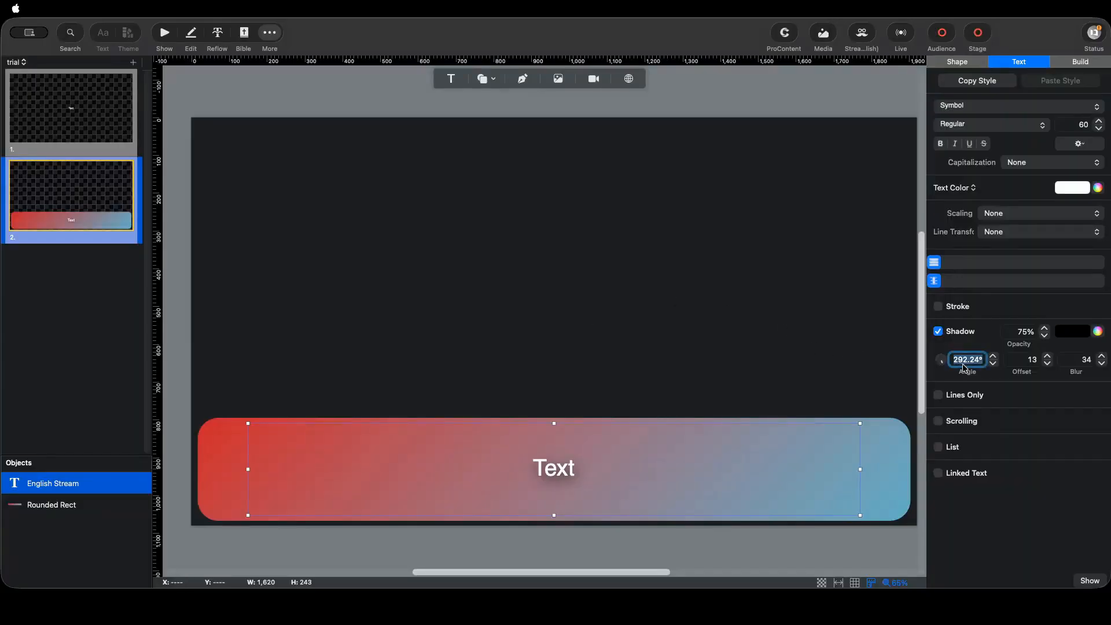
type("270")
key("Return")
left_click(83, 260)
left_click(67, 97)
left_click(564, 330)
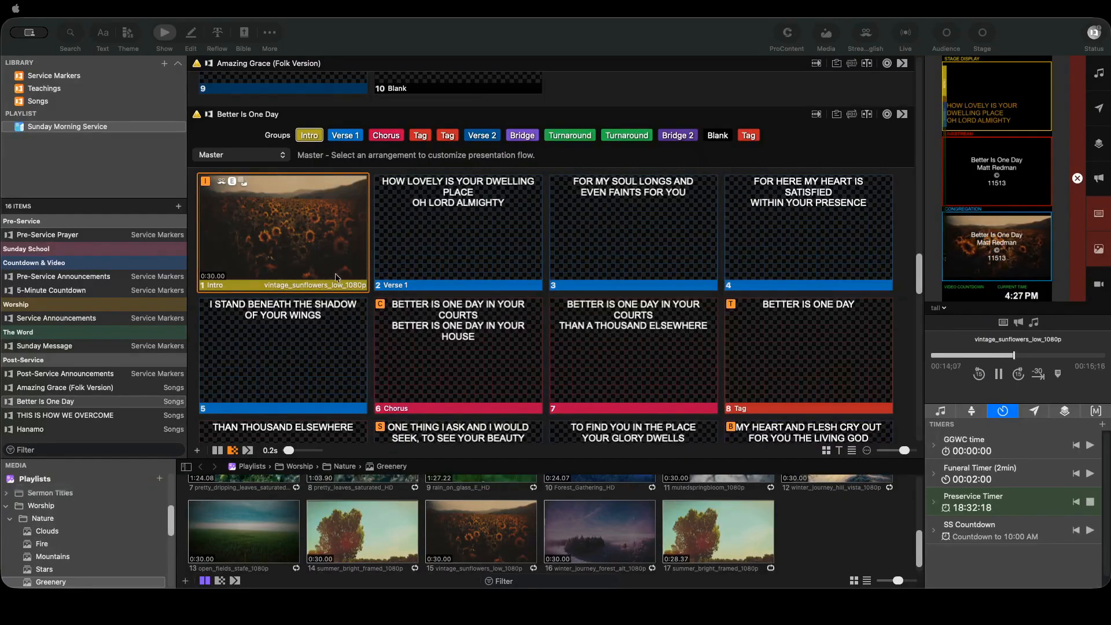
Browse the Greenery media playlist to examine the available nature backgrounds
left_click(825, 33)
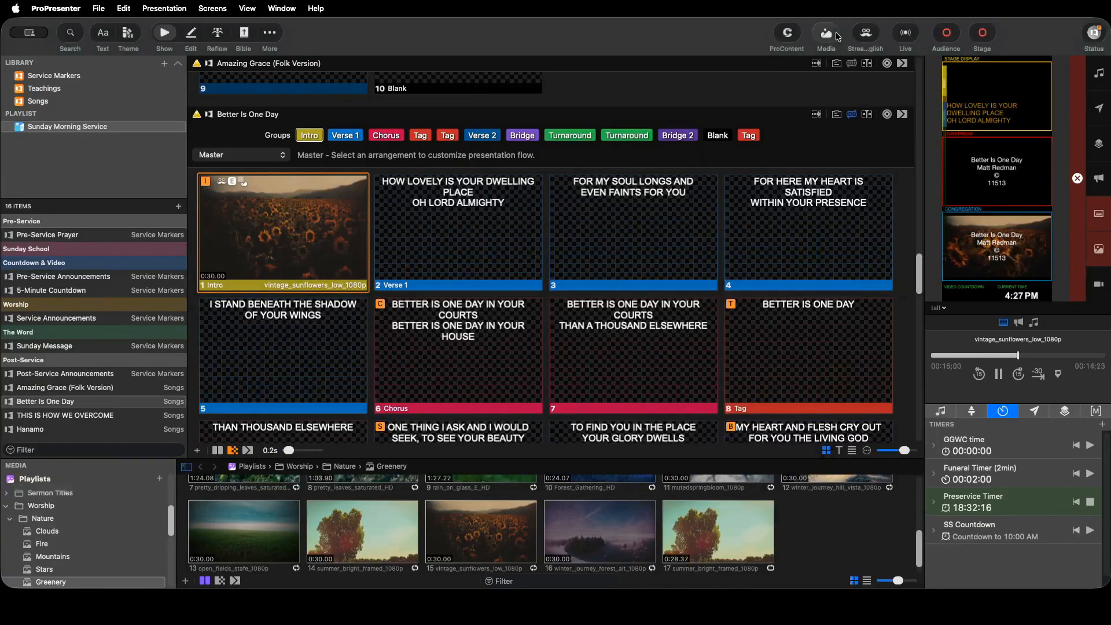
left_click(826, 34)
scroll(458, 509, "down", 1)
scroll(456, 509, "up", 2)
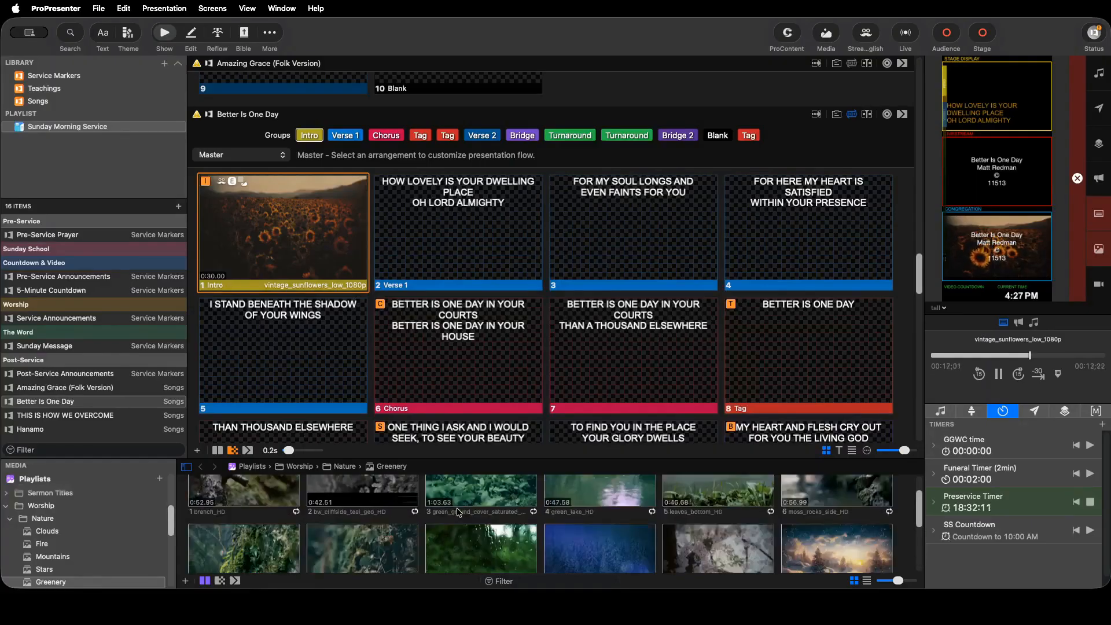
scroll(456, 519, "down", 2)
scroll(454, 516, "up", 2)
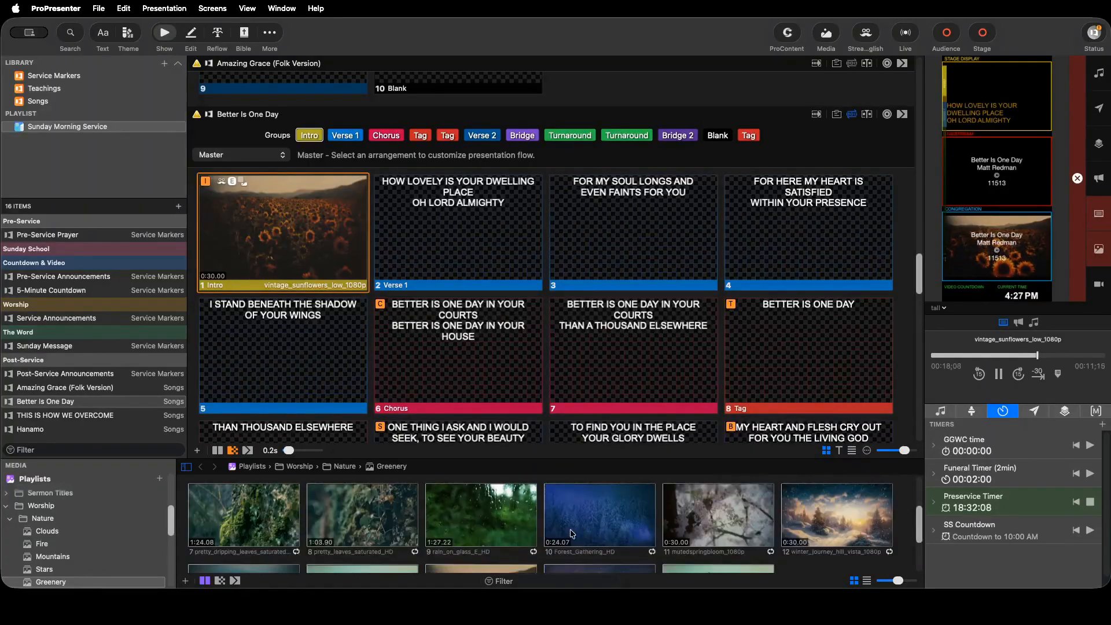
left_click(757, 534)
left_click_drag(493, 398, 297, 238)
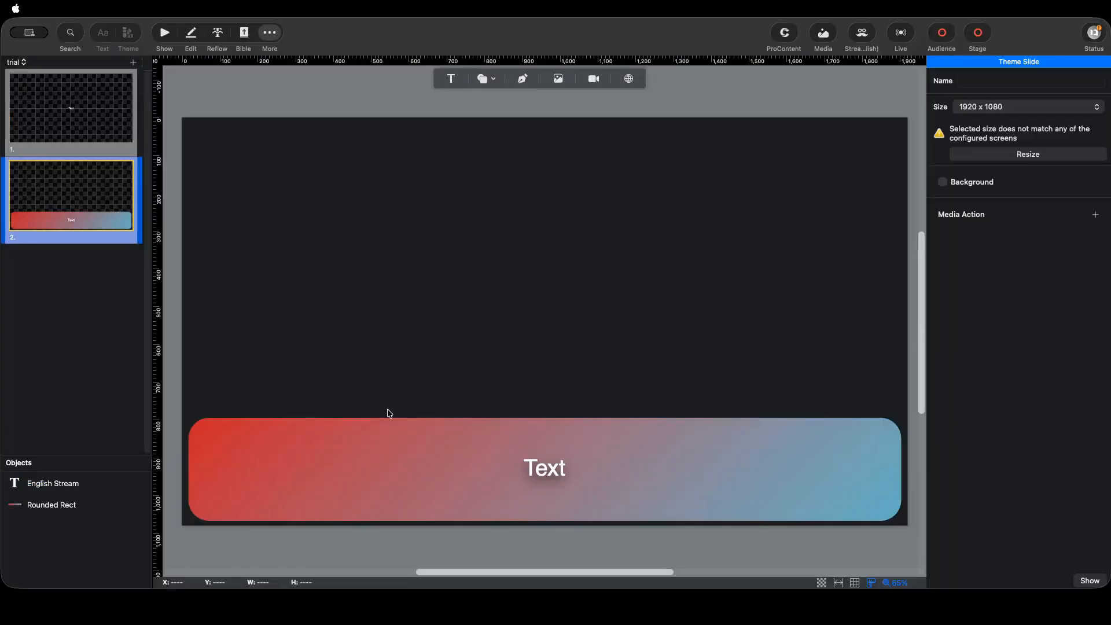
Add a 5 pt black stroke around the rounded rectangle on the English Stream slide
left_click(214, 421)
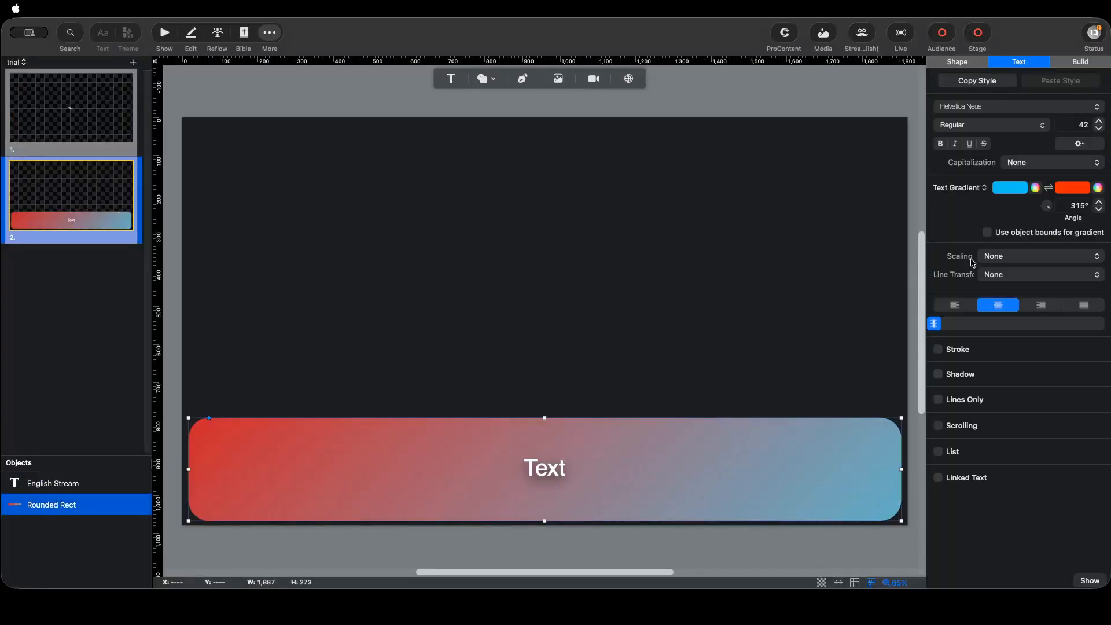
left_click(971, 62)
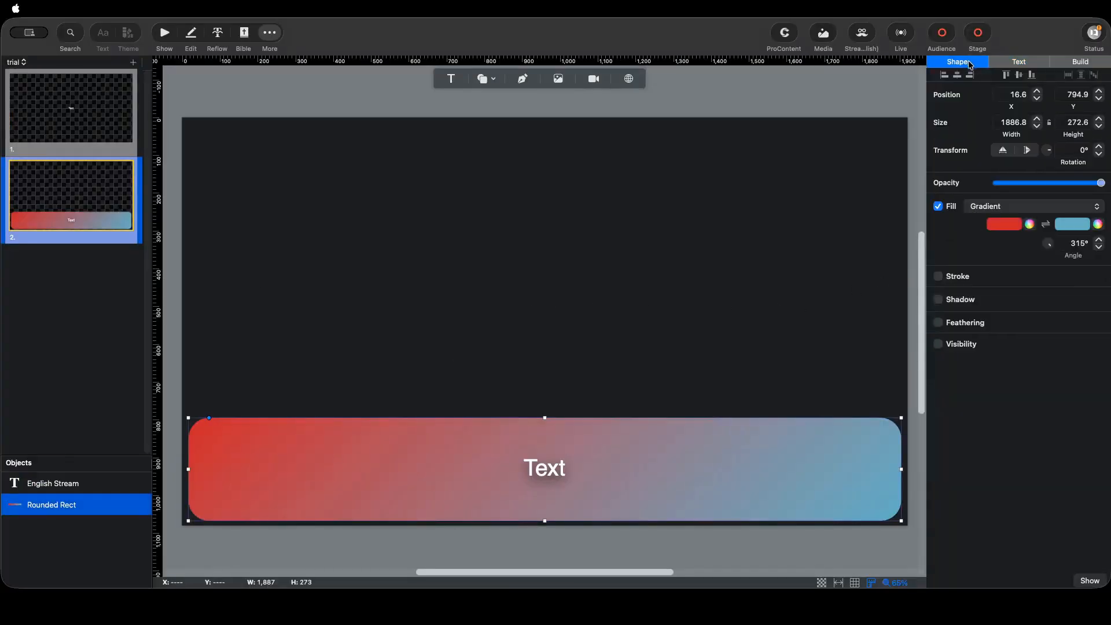
left_click(939, 276)
left_click(1045, 291)
left_click(1045, 291)
left_click(1045, 291)
left_click(1044, 290)
left_click(1044, 291)
left_click(1071, 293)
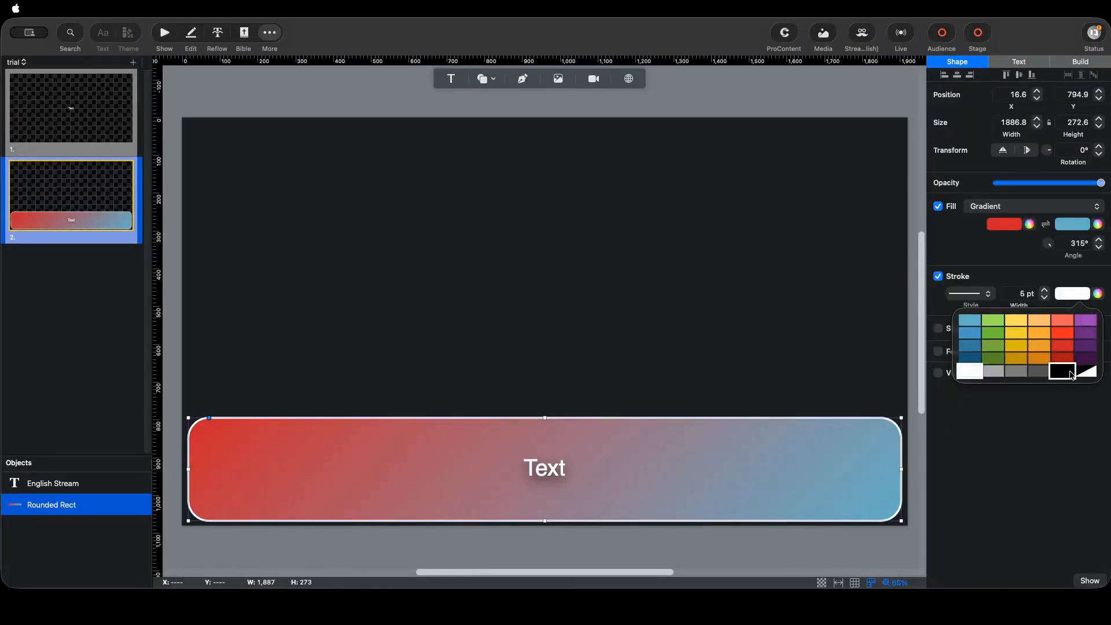
left_click(1067, 370)
left_click(870, 337)
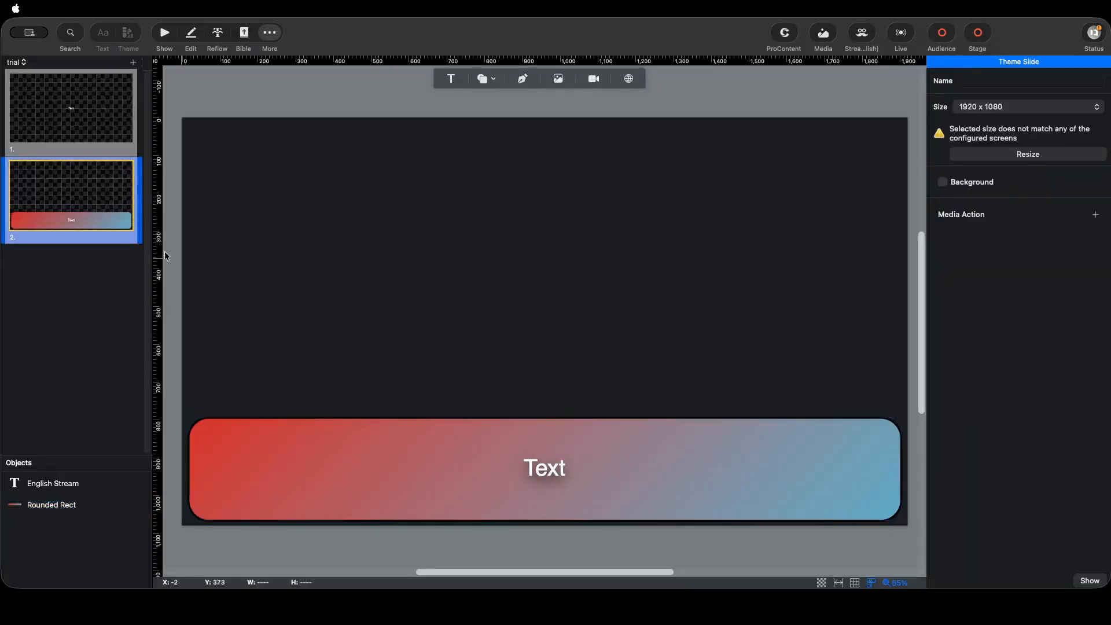
On the first slide, reduce the English text box's height to 440 and set its text size to 75
left_click(36, 115)
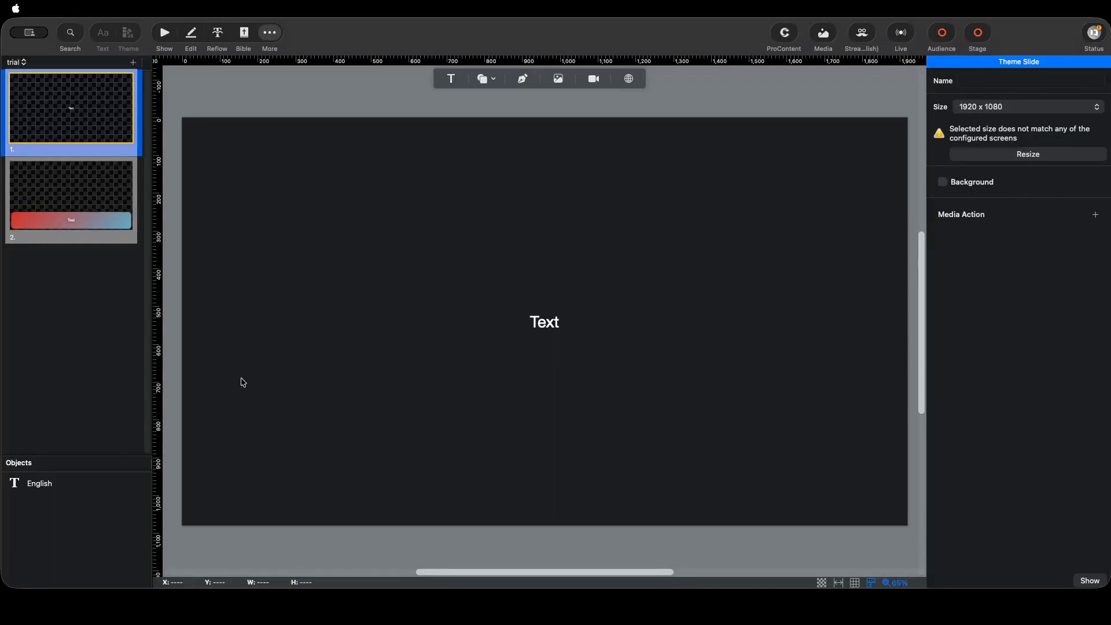
left_click(543, 329)
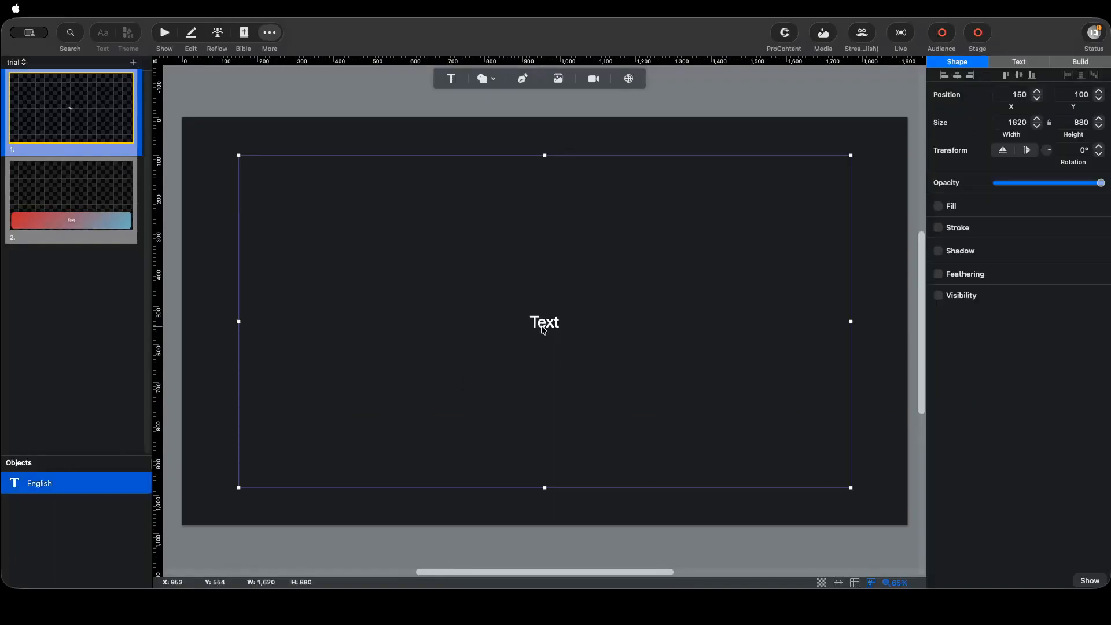
left_click_drag(853, 488, 851, 322)
left_click(1018, 61)
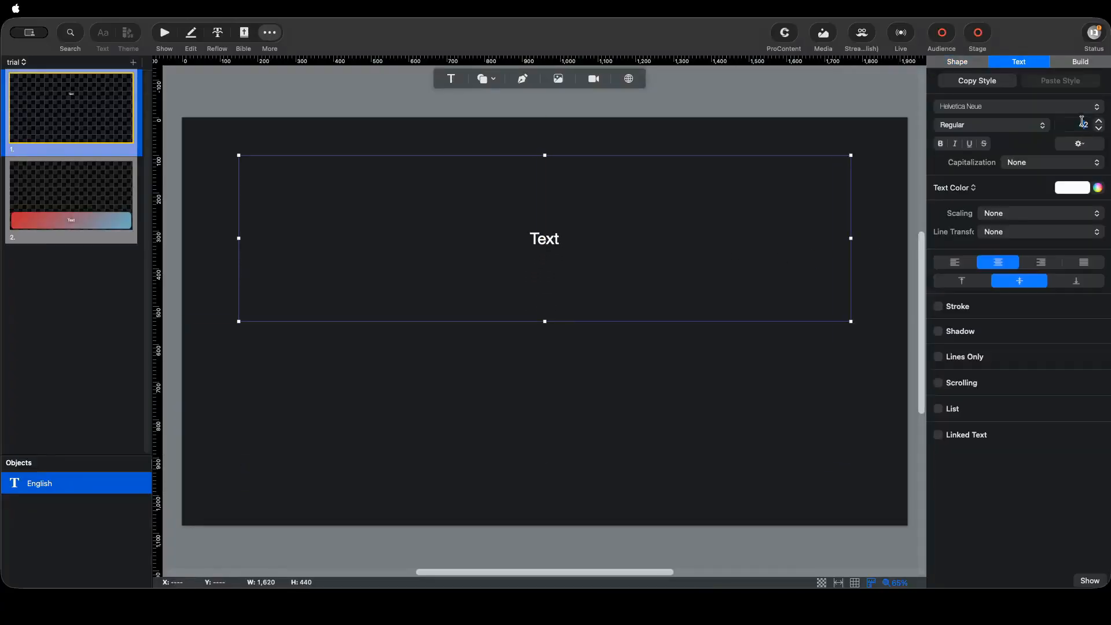
left_click(1082, 122)
type("75")
key("Return")
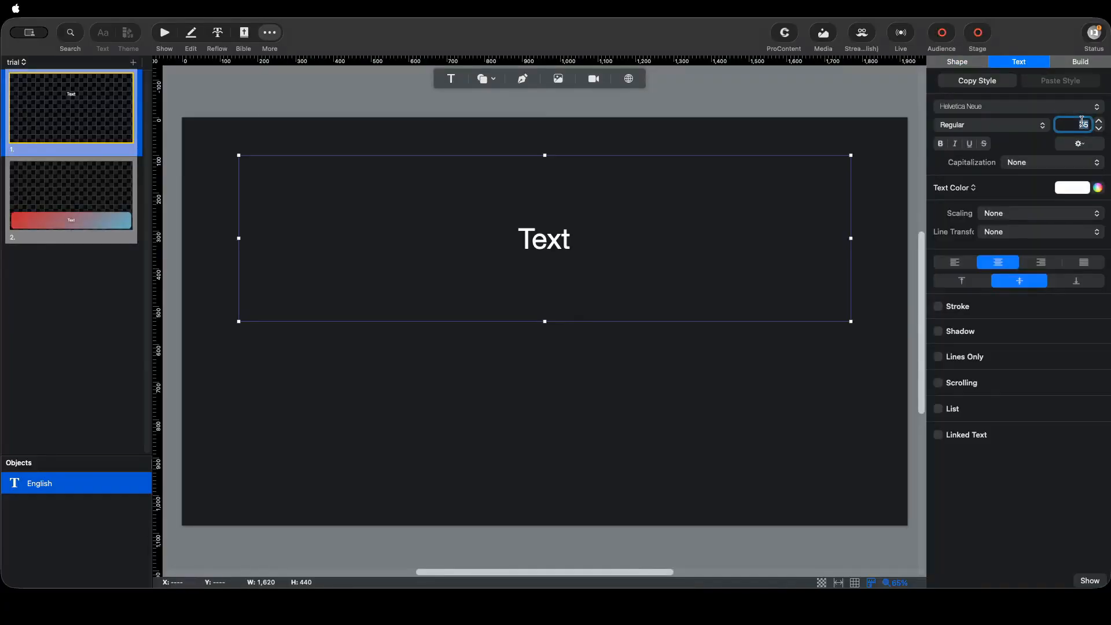
Try a text size of 100 for the English text and return it to 75
type("100")
key("Return")
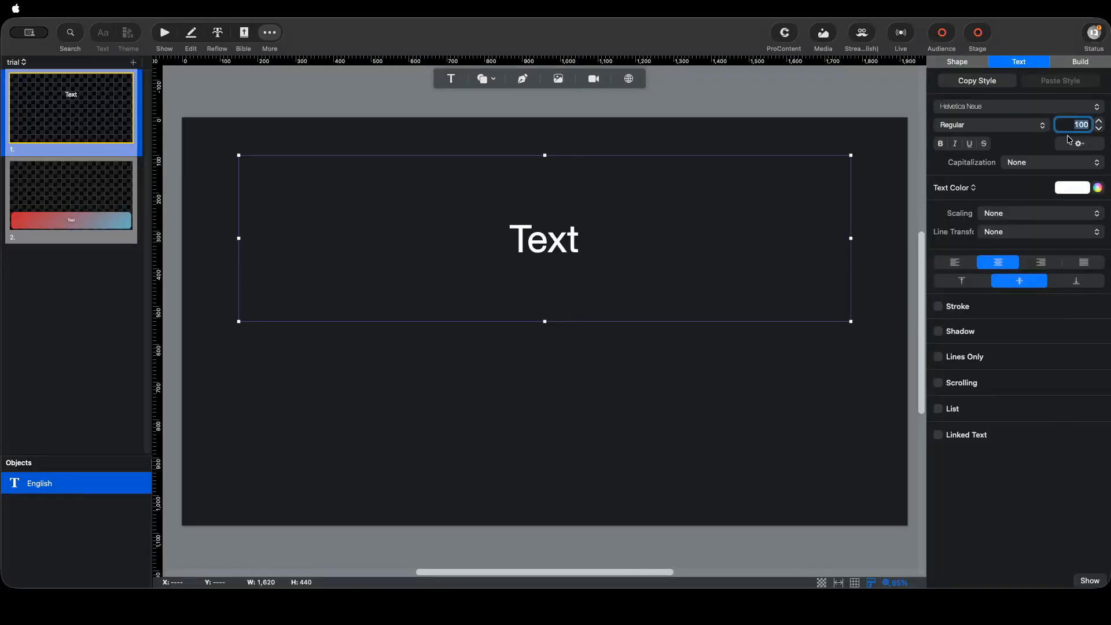
type("750")
key("Return")
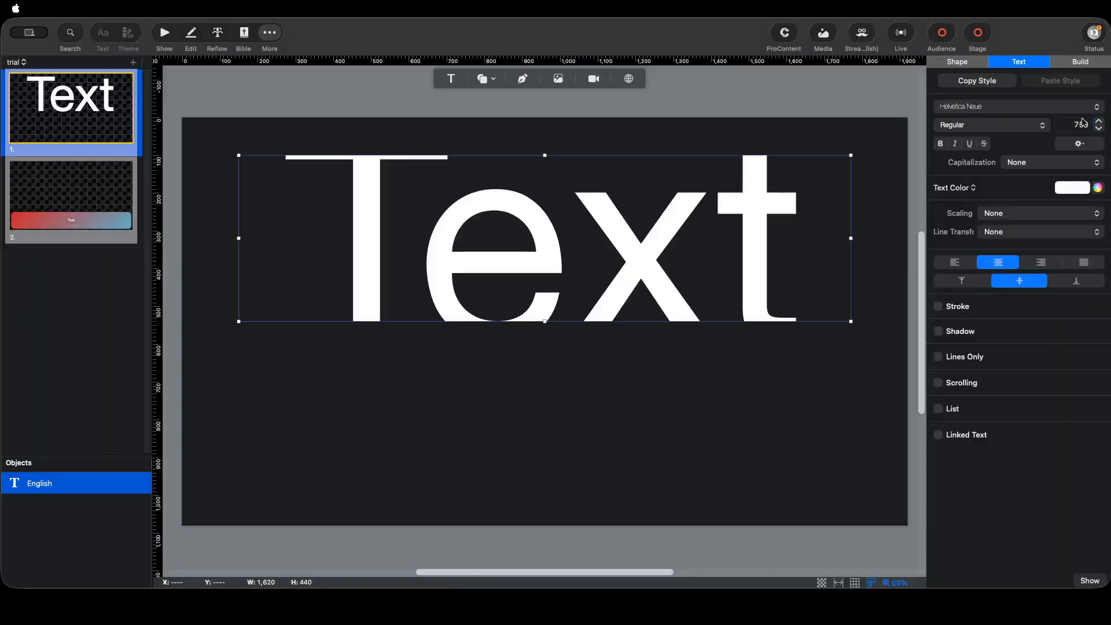
key("BackSpace")
key("Return")
Move the English text box higher on the first slide and apply the Zapfino font
left_click_drag(553, 248, 553, 224)
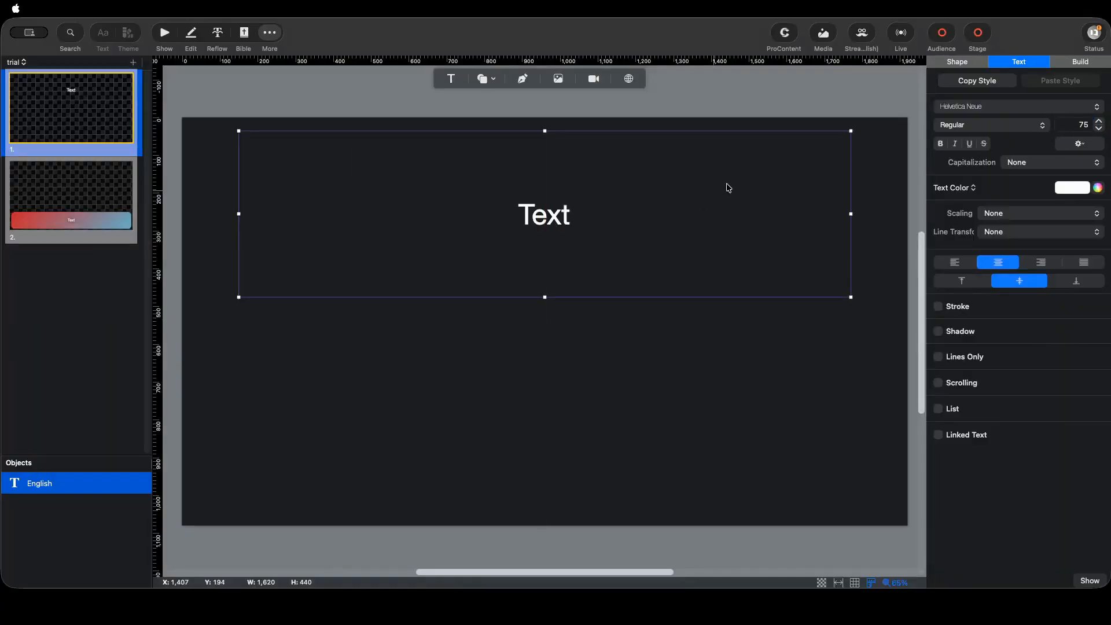
left_click(1000, 107)
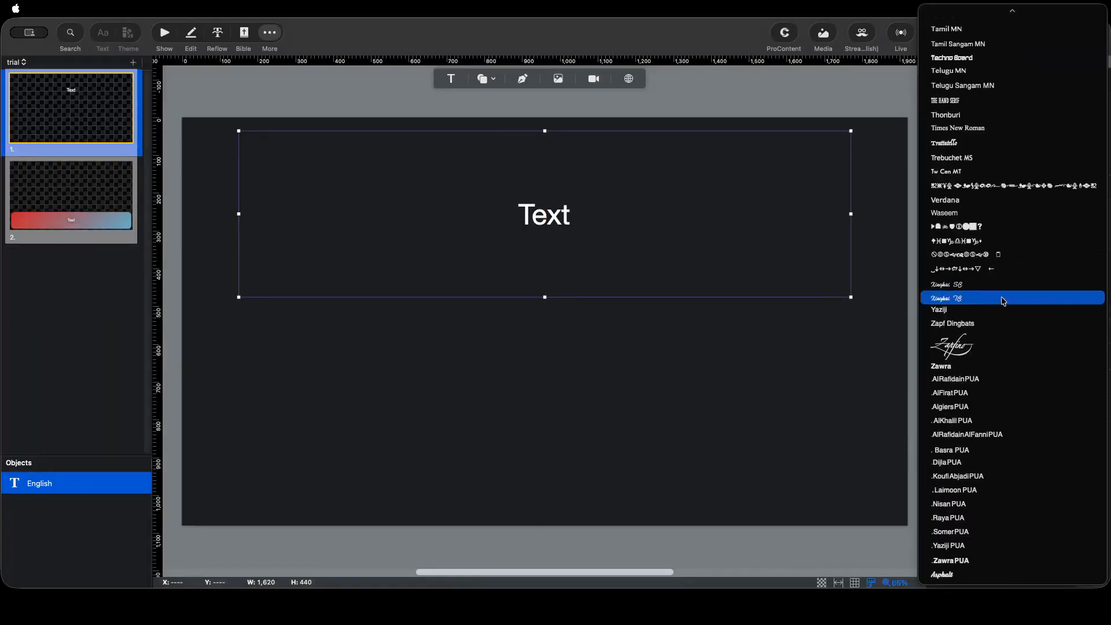
left_click(952, 347)
Change the English text's font to Capitals
left_click(1003, 107)
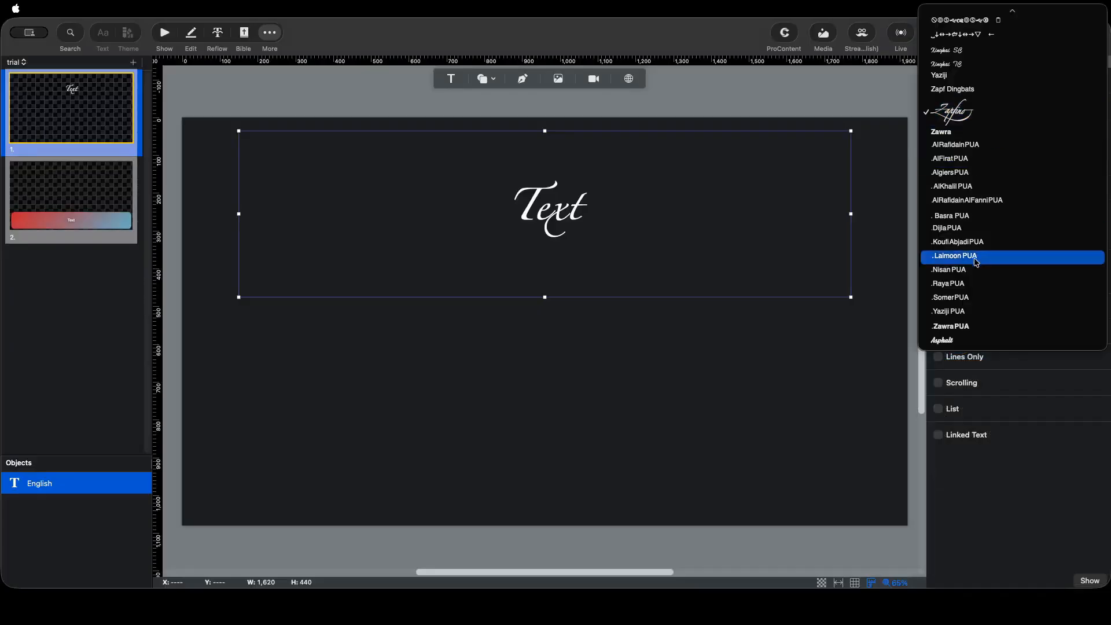
scroll(977, 283, "up", 10)
scroll(985, 278, "up", 10)
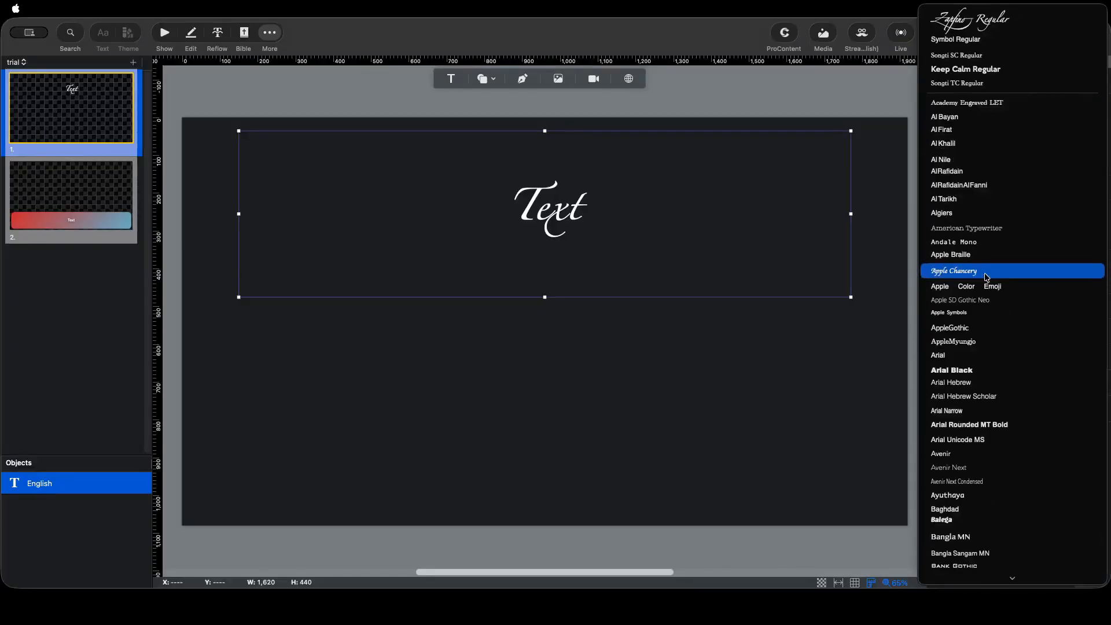
scroll(988, 290, "down", 5)
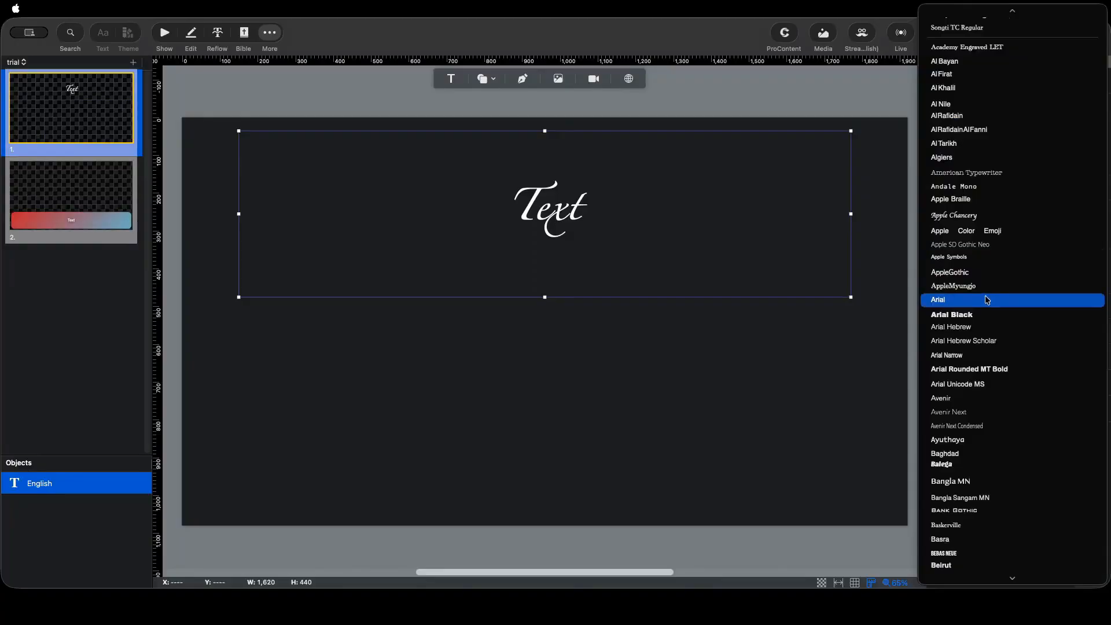
scroll(990, 301, "down", 5)
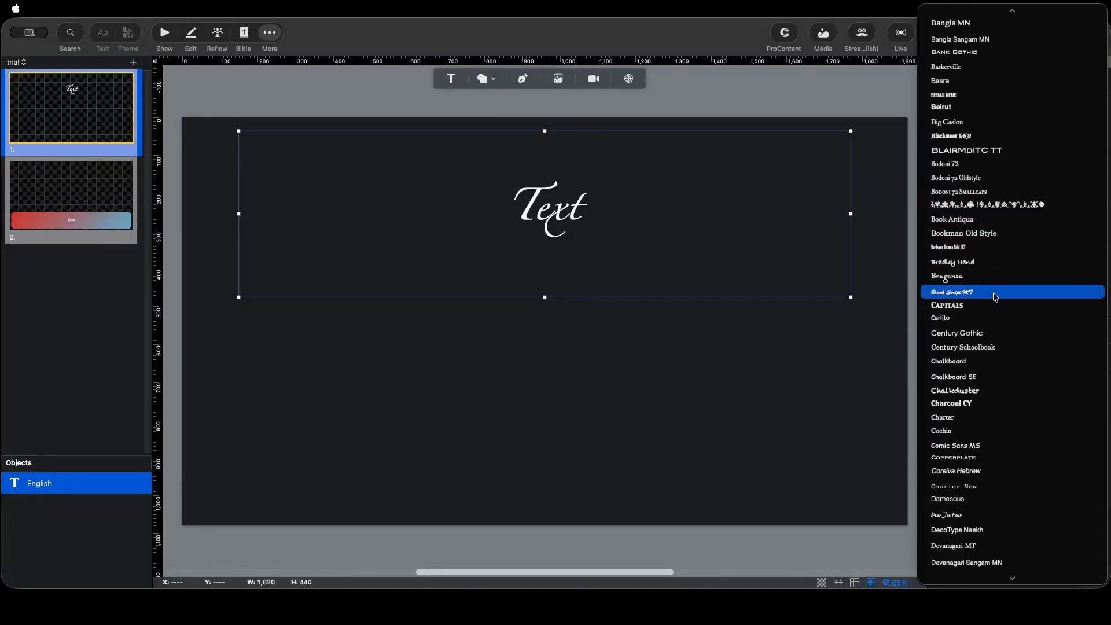
left_click(996, 296)
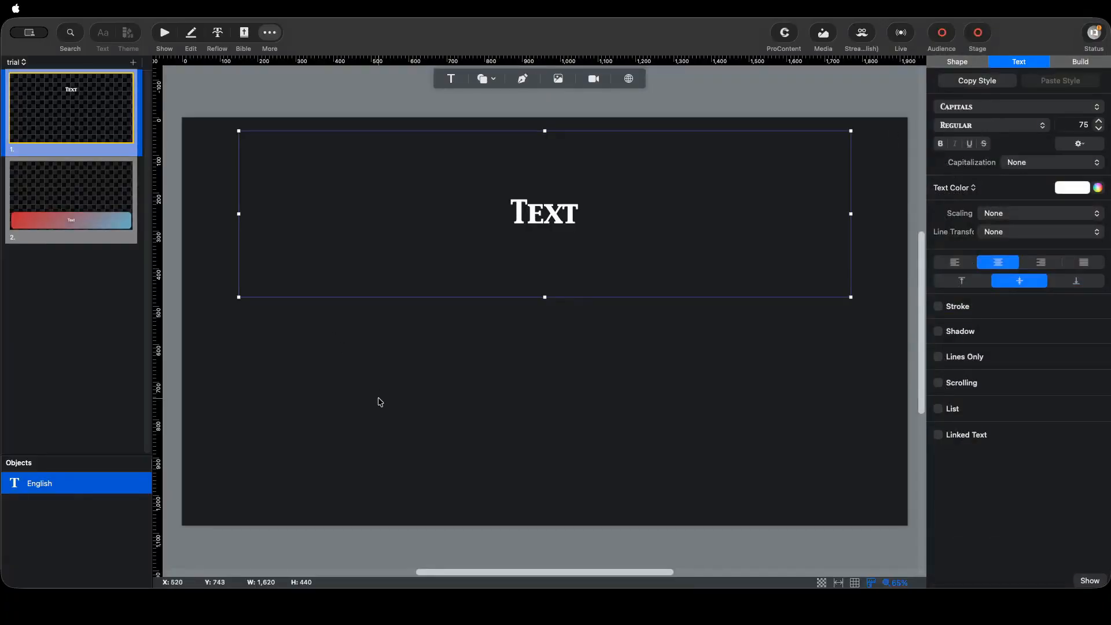
On the second theme slide, rename the English Stream text object to English
left_click(102, 211)
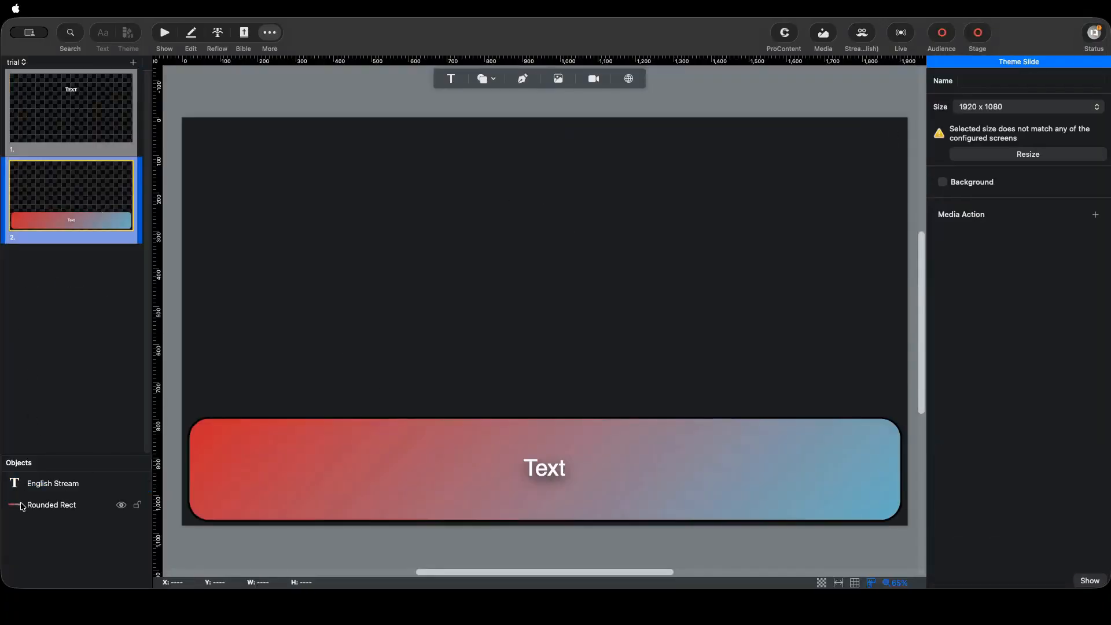
left_click(51, 486)
right_click(53, 486)
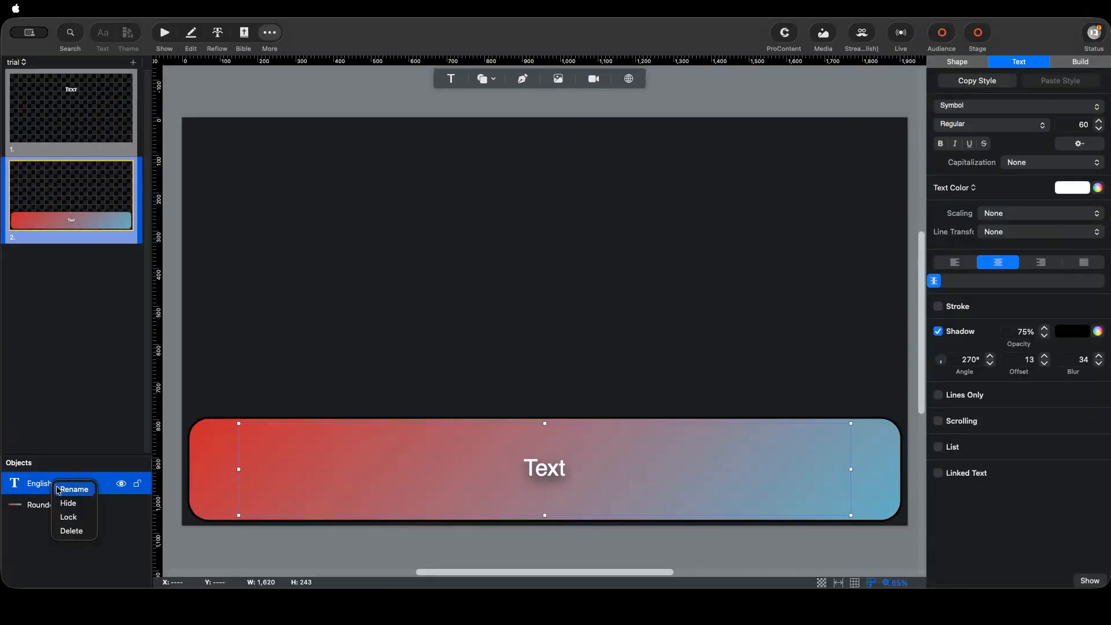
left_click(56, 489)
type("English")
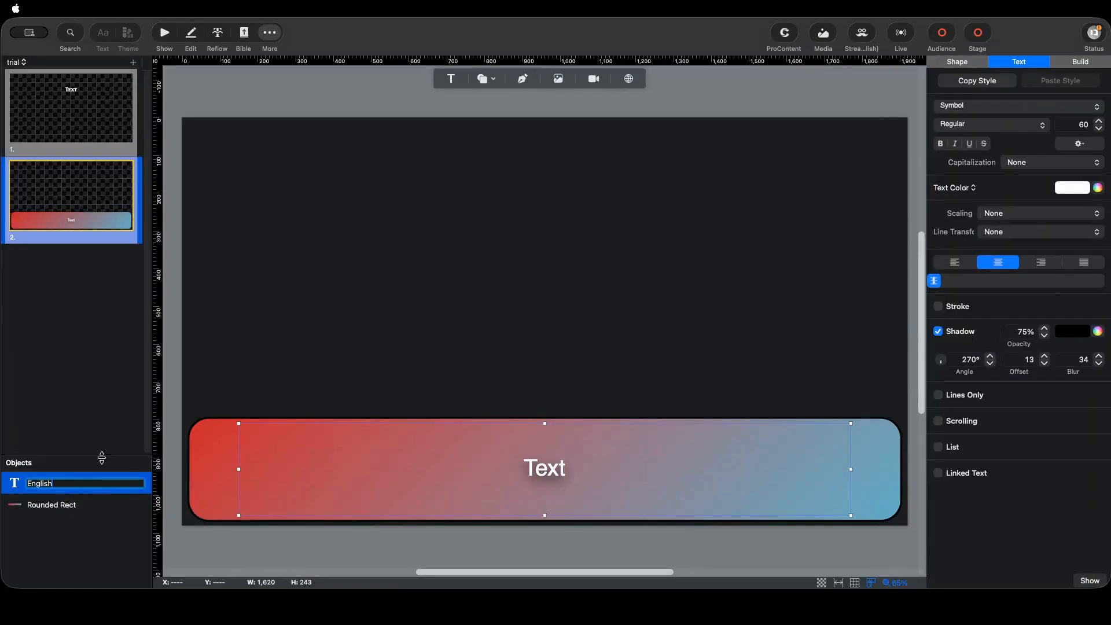
key("Return")
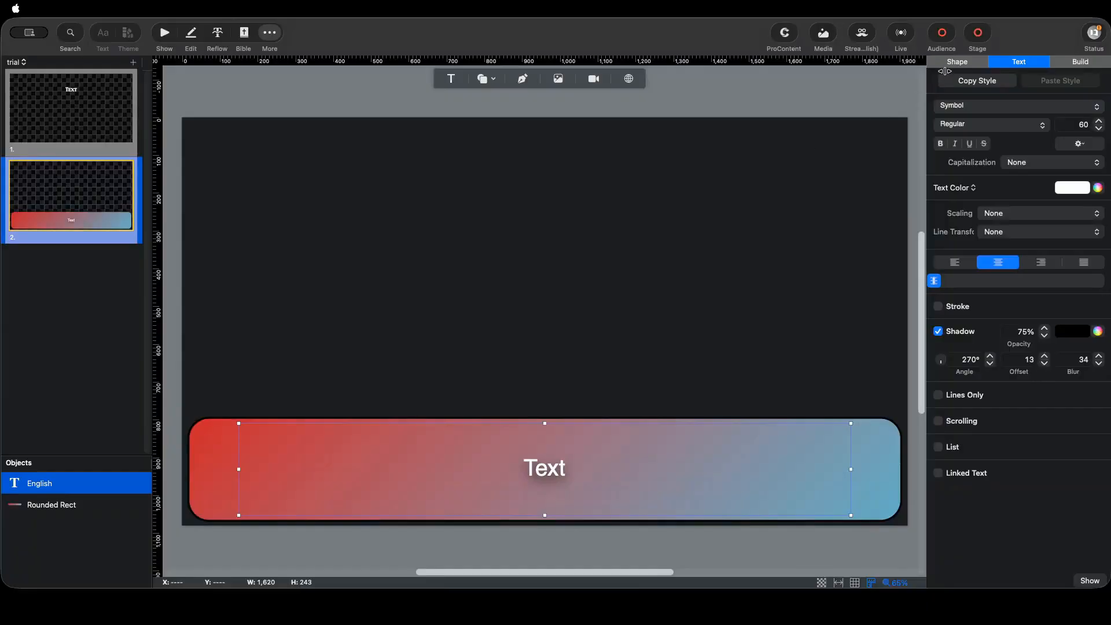
Return to the show view and trigger the first Verse 1 slide of Better Is One Day
left_click(164, 32)
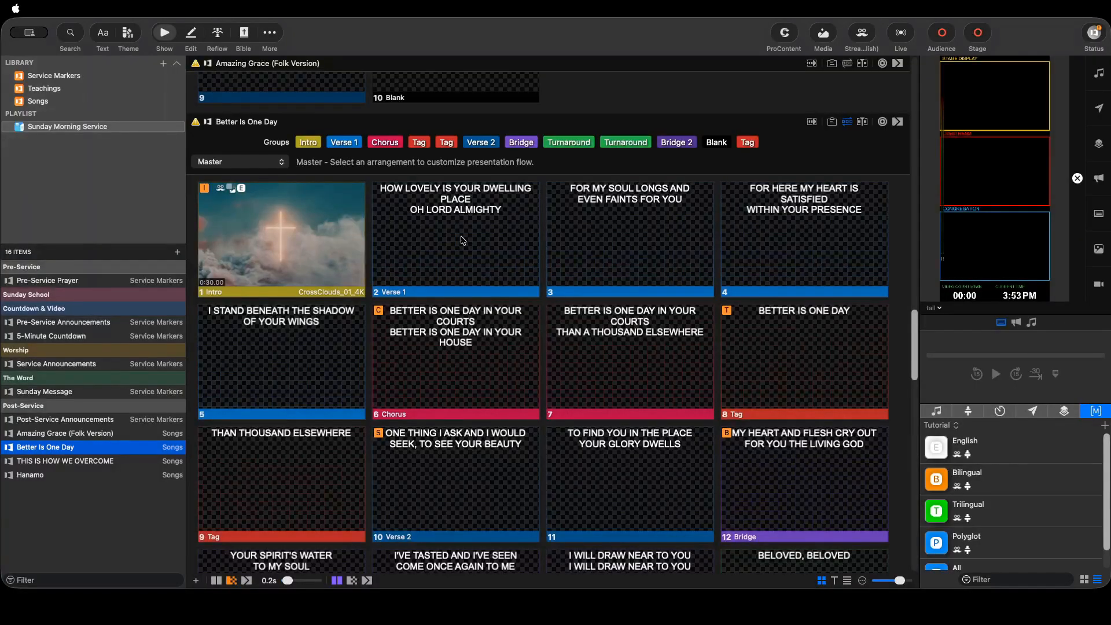
left_click(462, 240)
Add a new look preset and name it Trial
left_click(861, 32)
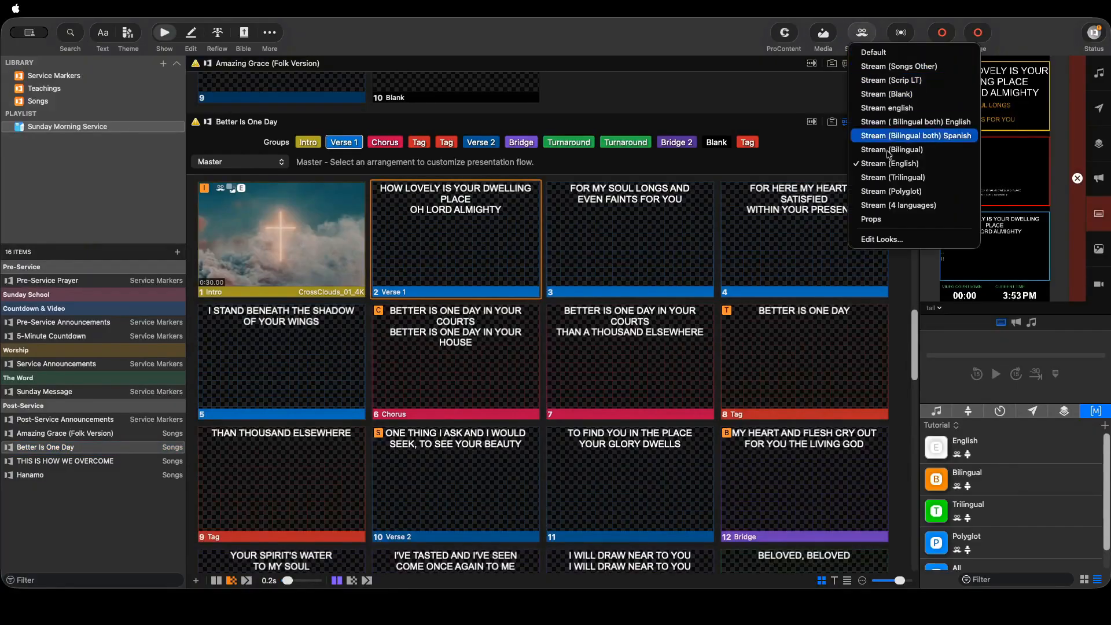
left_click(885, 240)
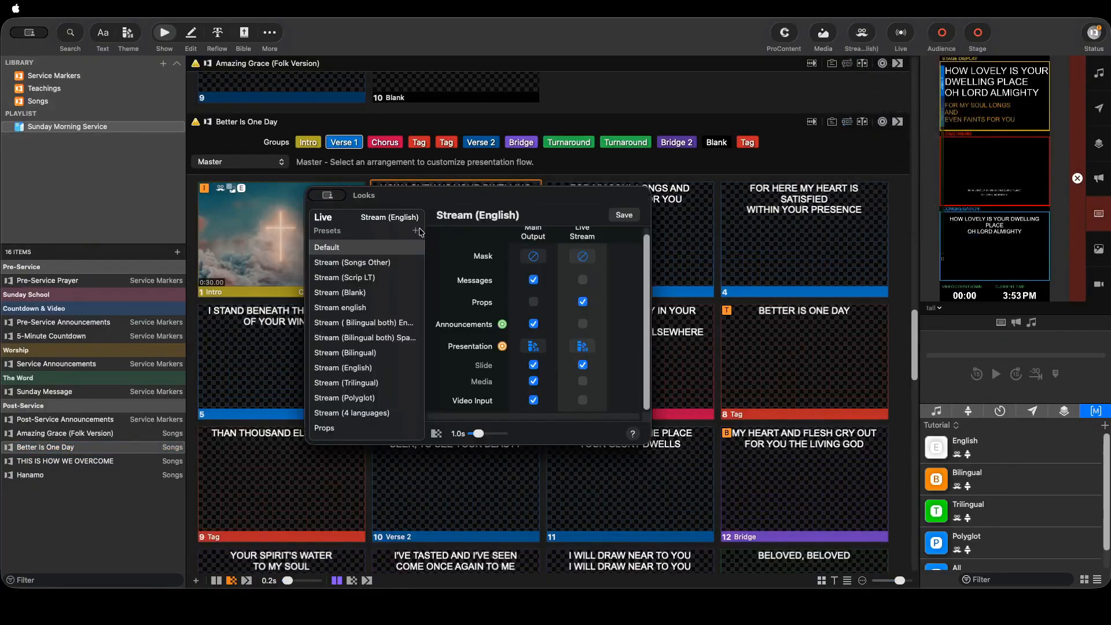
left_click(416, 233)
scroll(349, 414, "down", 2)
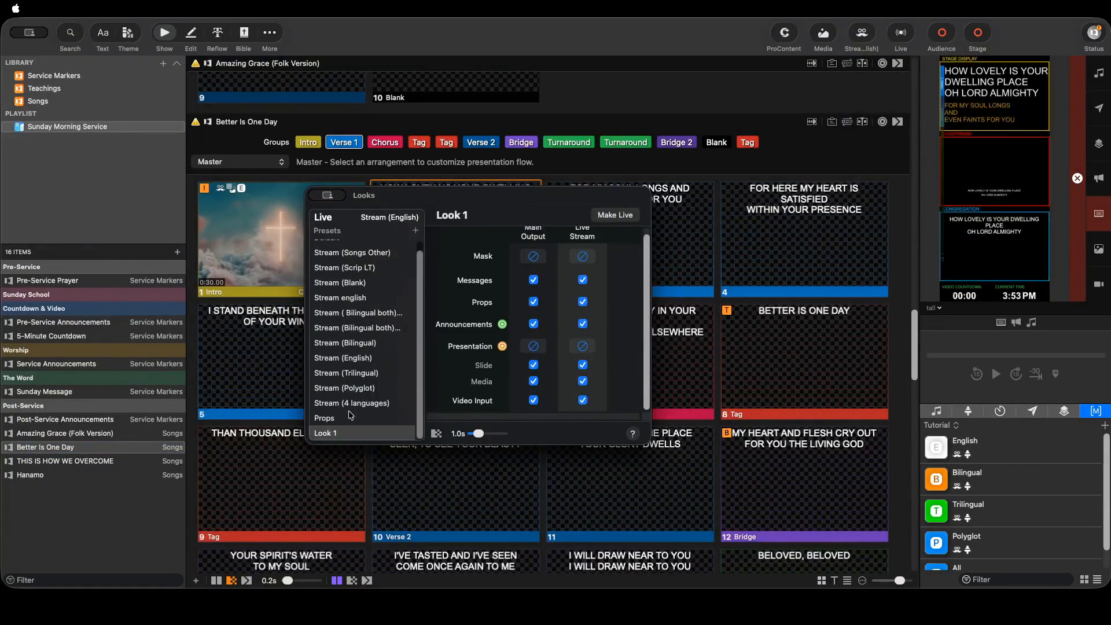
left_click(330, 434)
right_click(330, 434)
left_click(358, 476)
type("Trial")
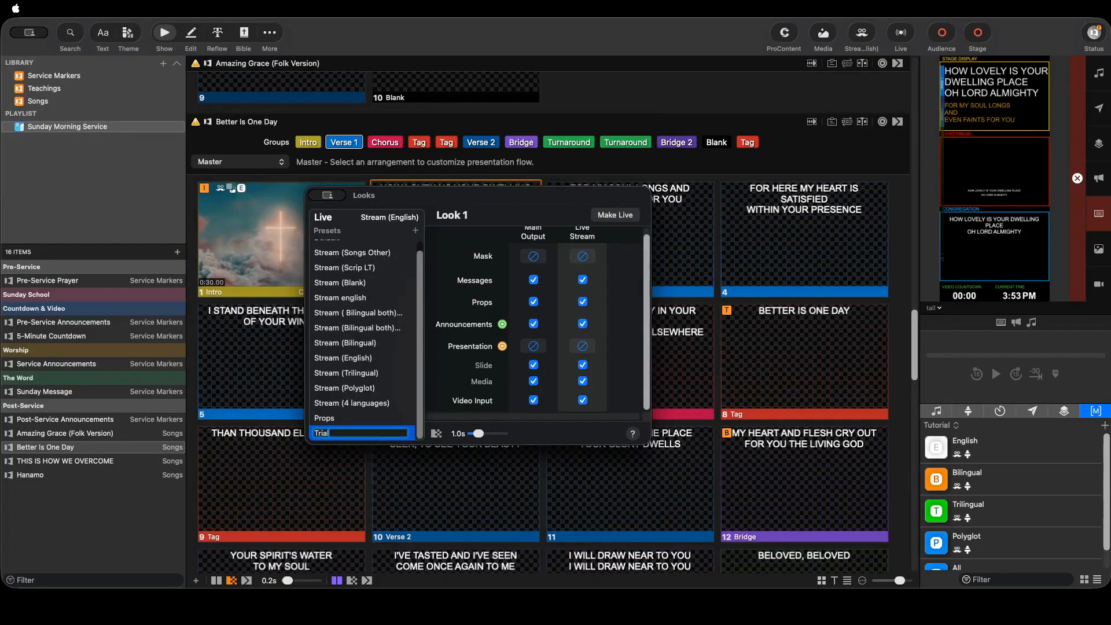
left_click(533, 346)
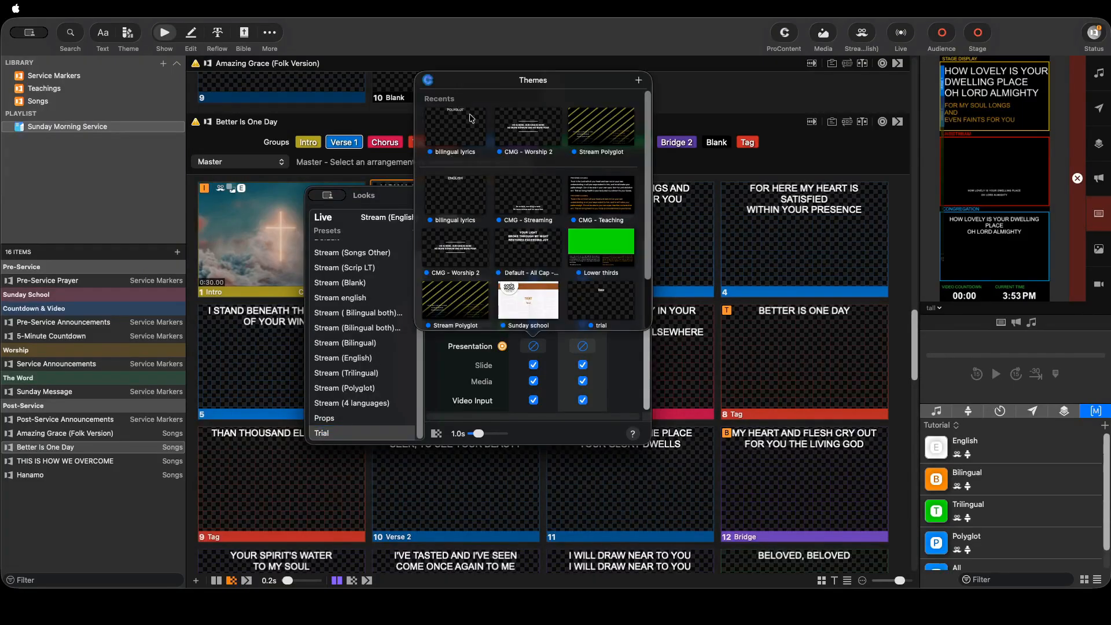
scroll(547, 134, "down", 3)
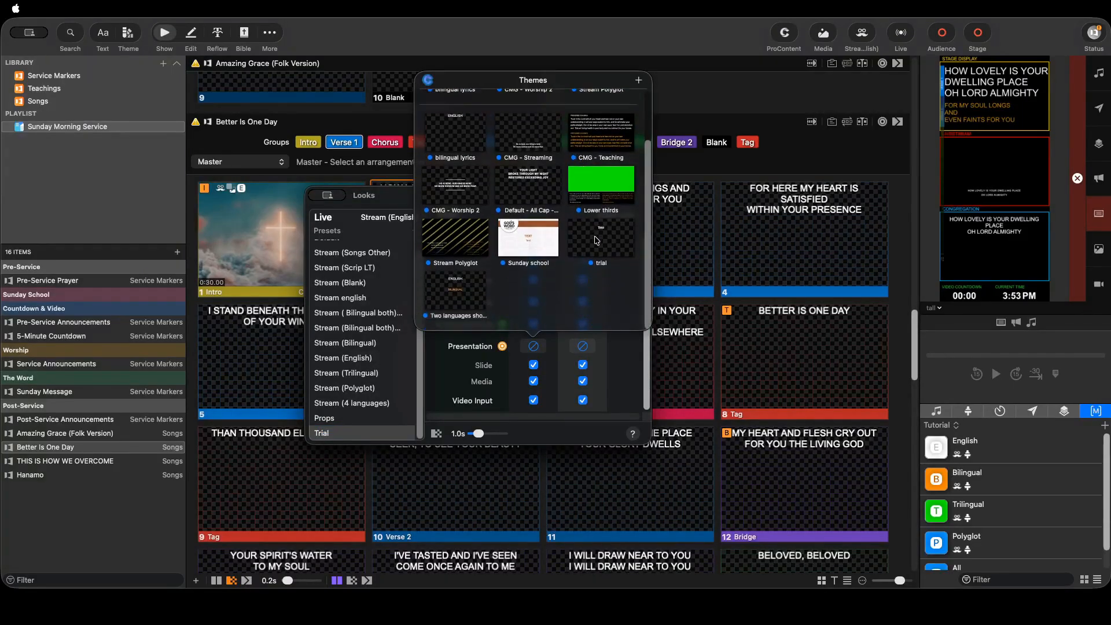
left_click(541, 380)
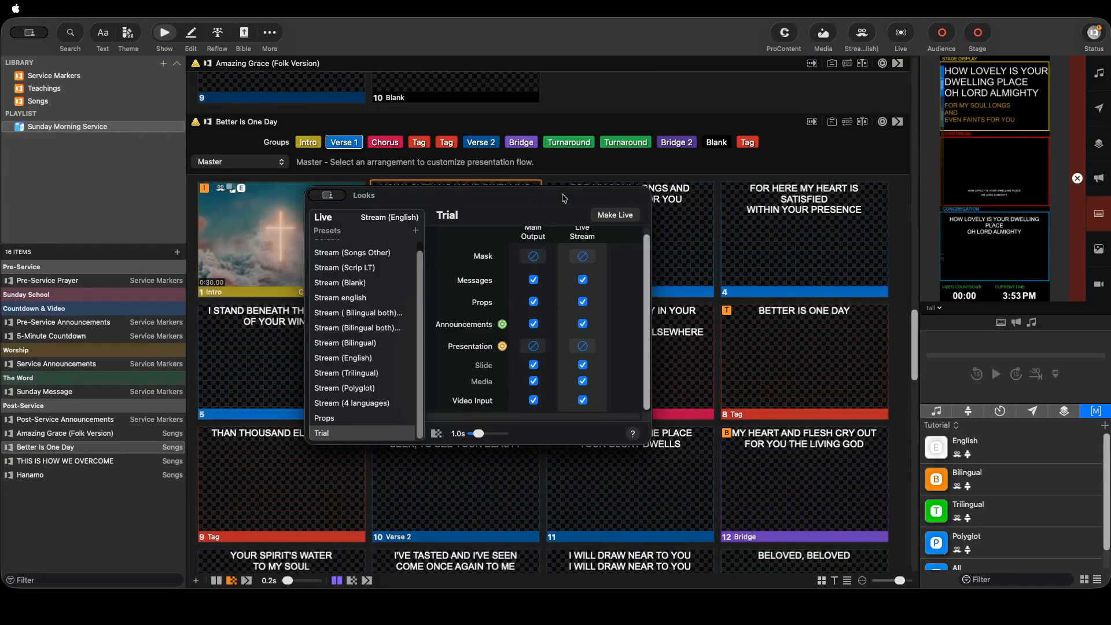
Turn off messages for the live stream in the Trial look
scroll(533, 249, "up", 1)
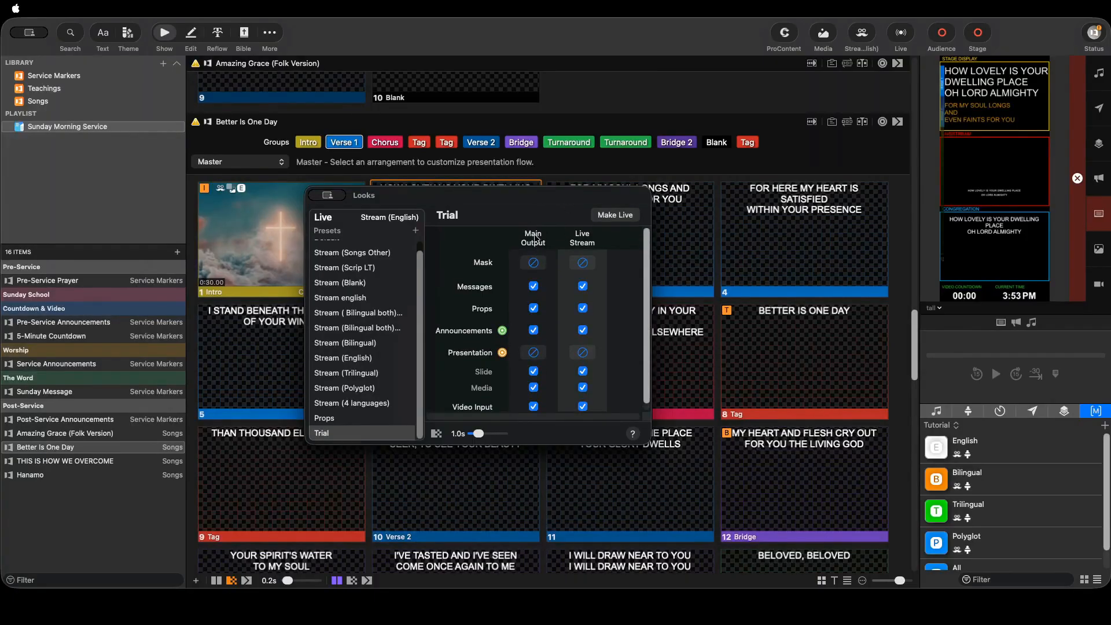
scroll(537, 403, "down", 1)
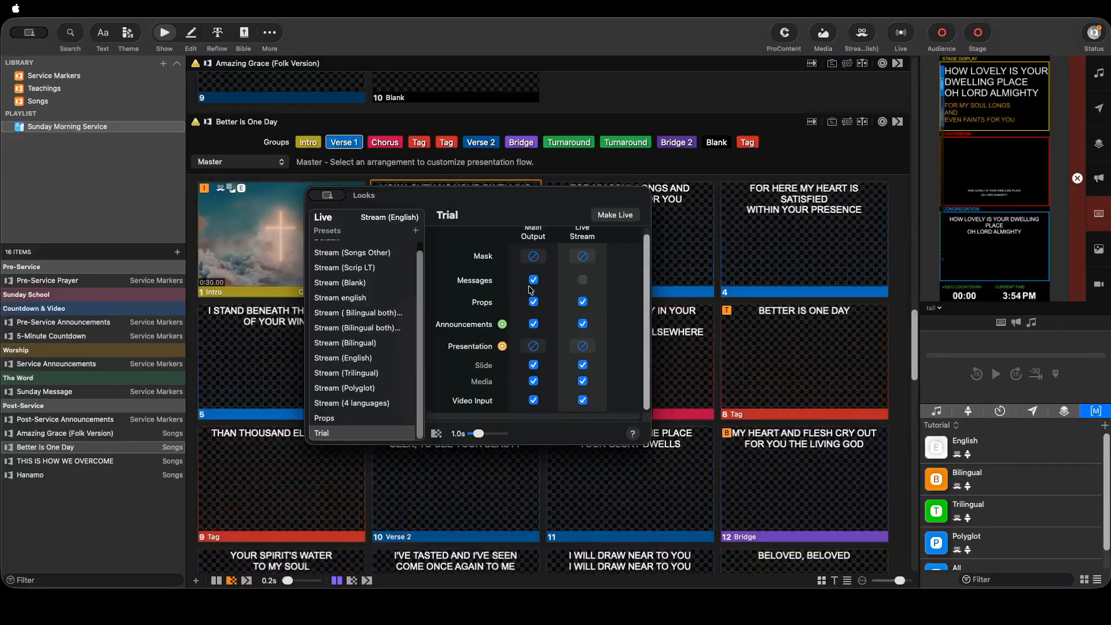
In the Trial look, assign the trial theme's plain text slide to Main Output and its gradient-bar slide to Live Stream
left_click(531, 346)
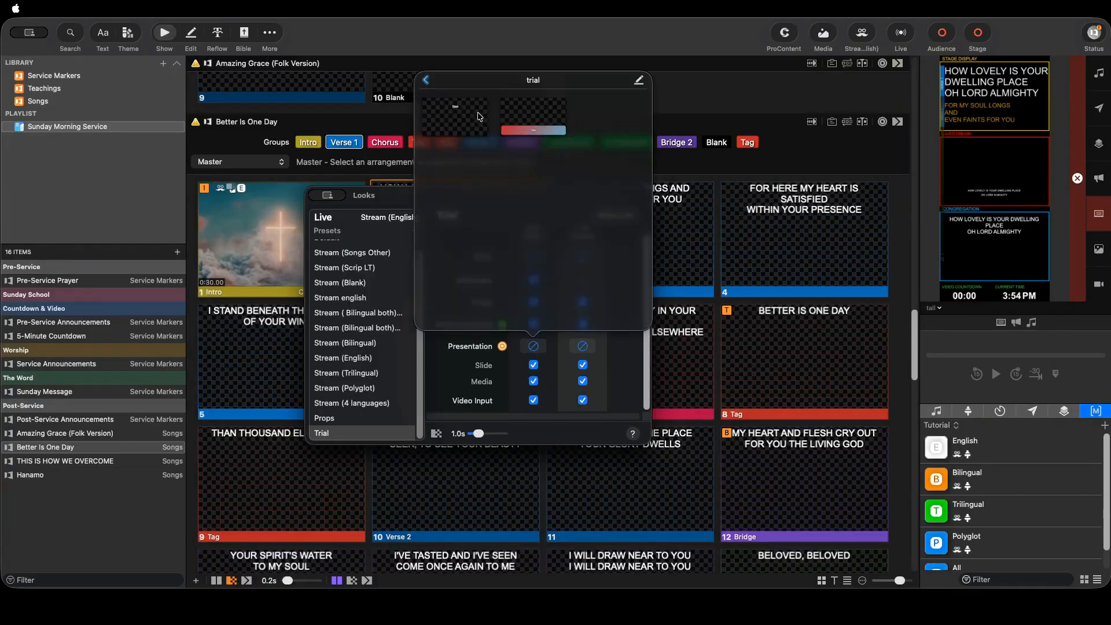
left_click(470, 123)
left_click(583, 347)
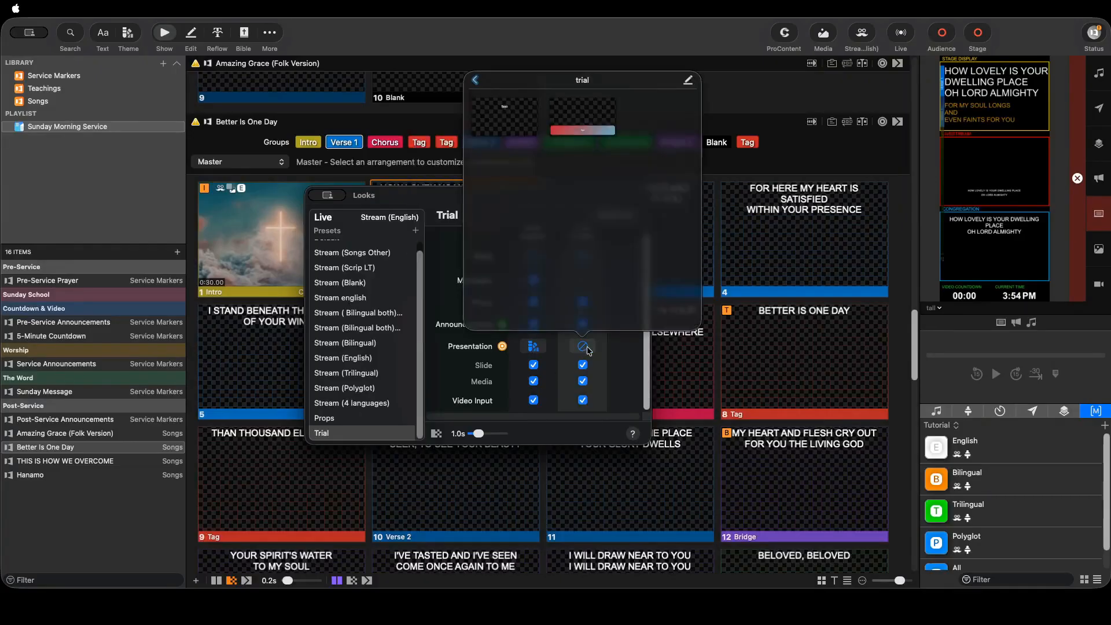
left_click(602, 117)
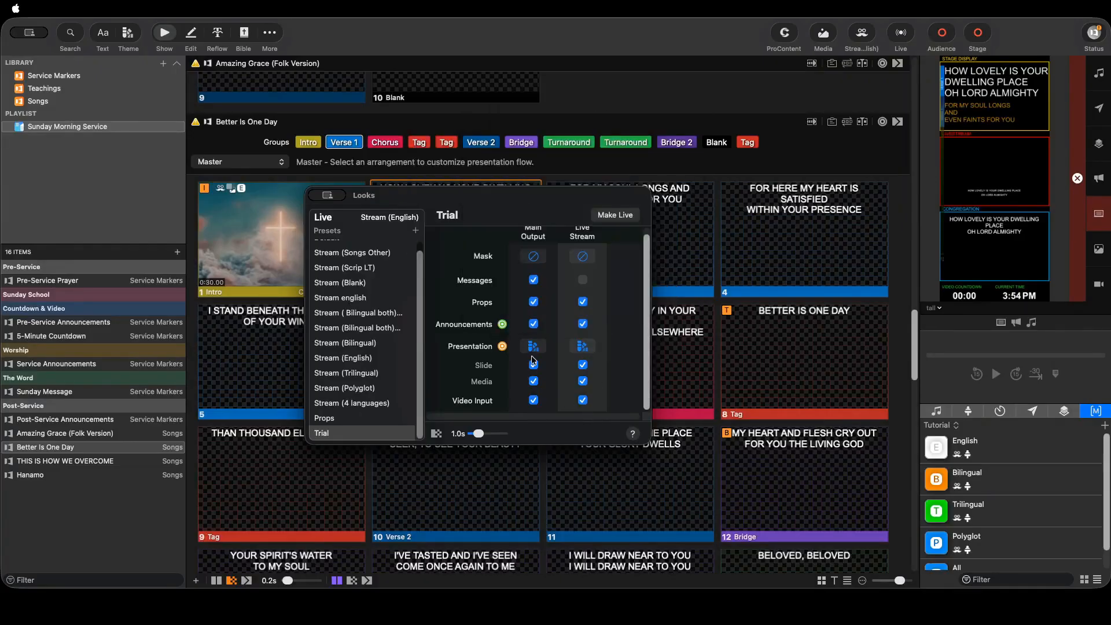
Make the Trial look live and check the lyrics on the main, stream and stage outputs
left_click(610, 216)
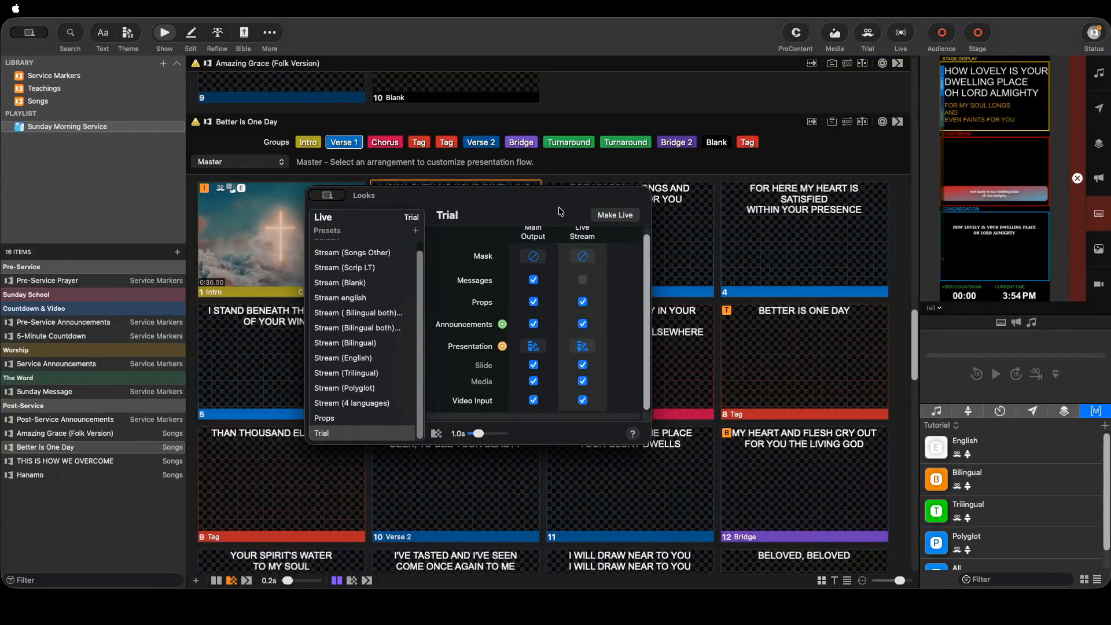
left_click(915, 248)
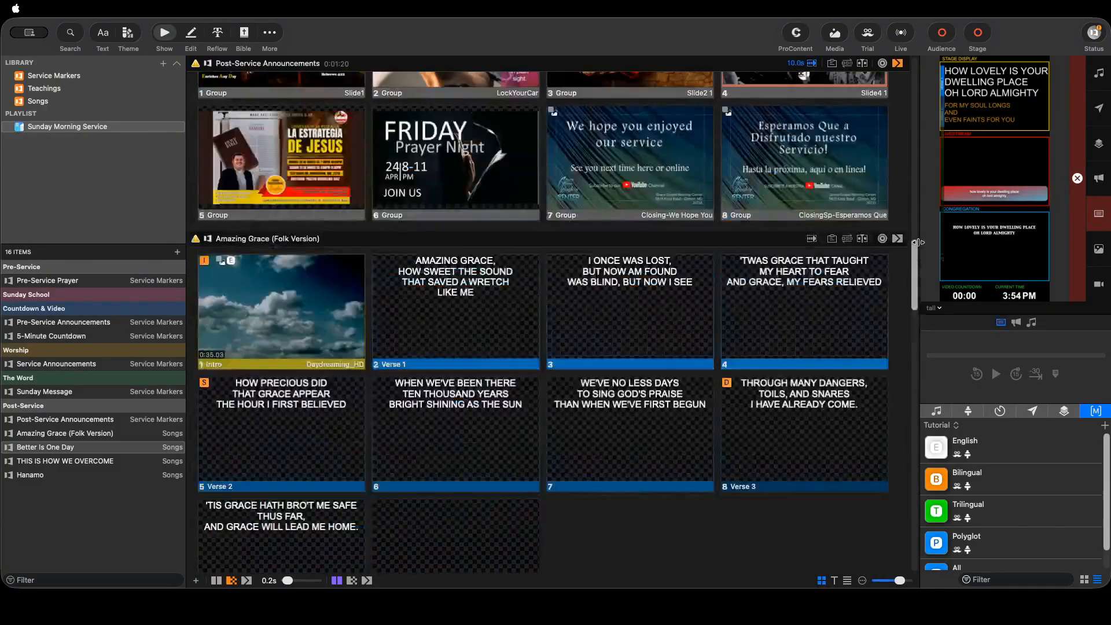
left_click_drag(914, 241, 816, 246)
left_click_drag(923, 252, 925, 251)
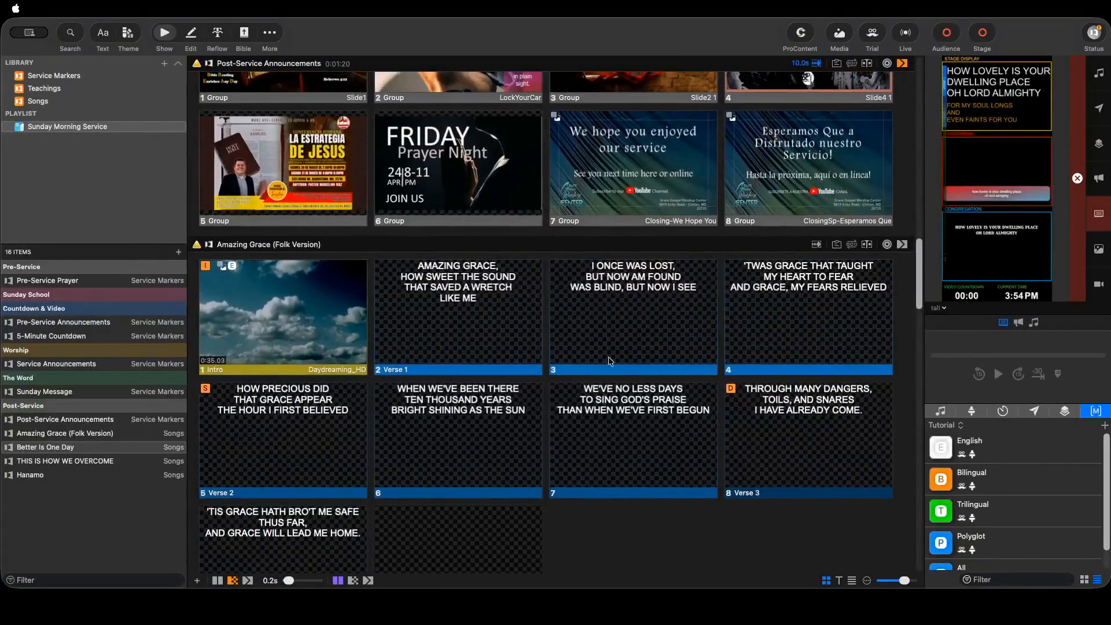
scroll(829, 143, "down", 5)
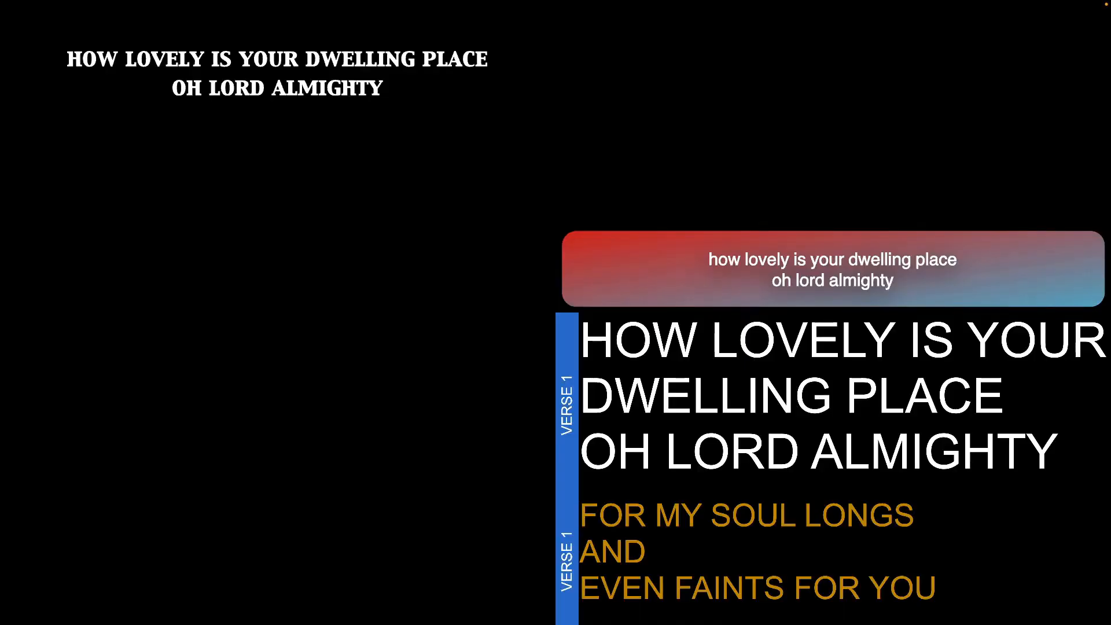
Leave the full-screen output view and turn off the stage and audience outputs
key("Escape")
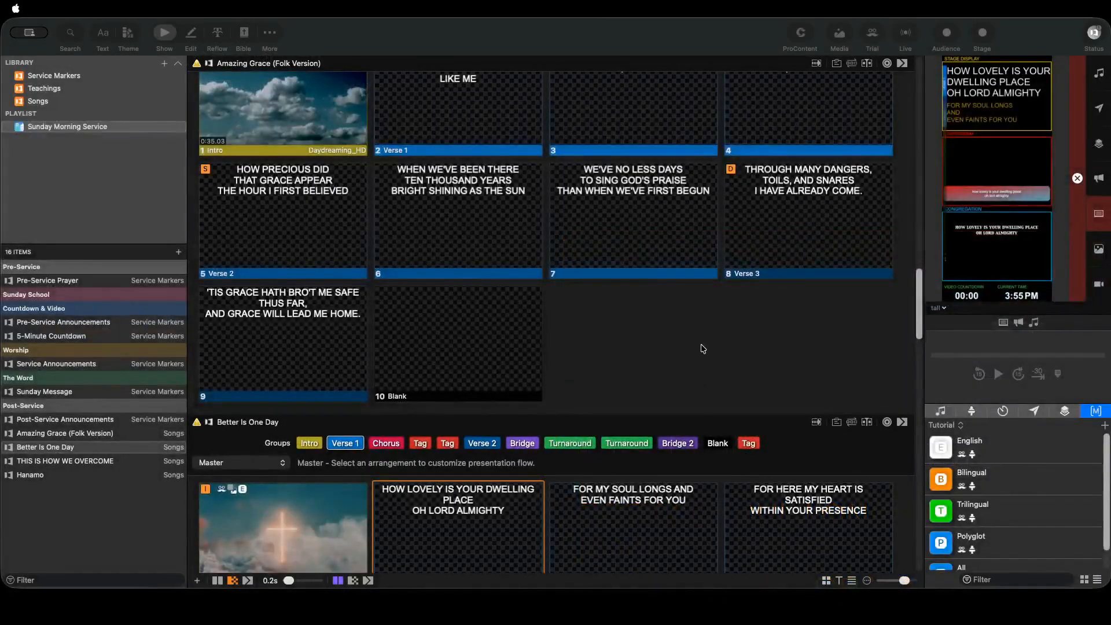
left_click(977, 33)
left_click(952, 35)
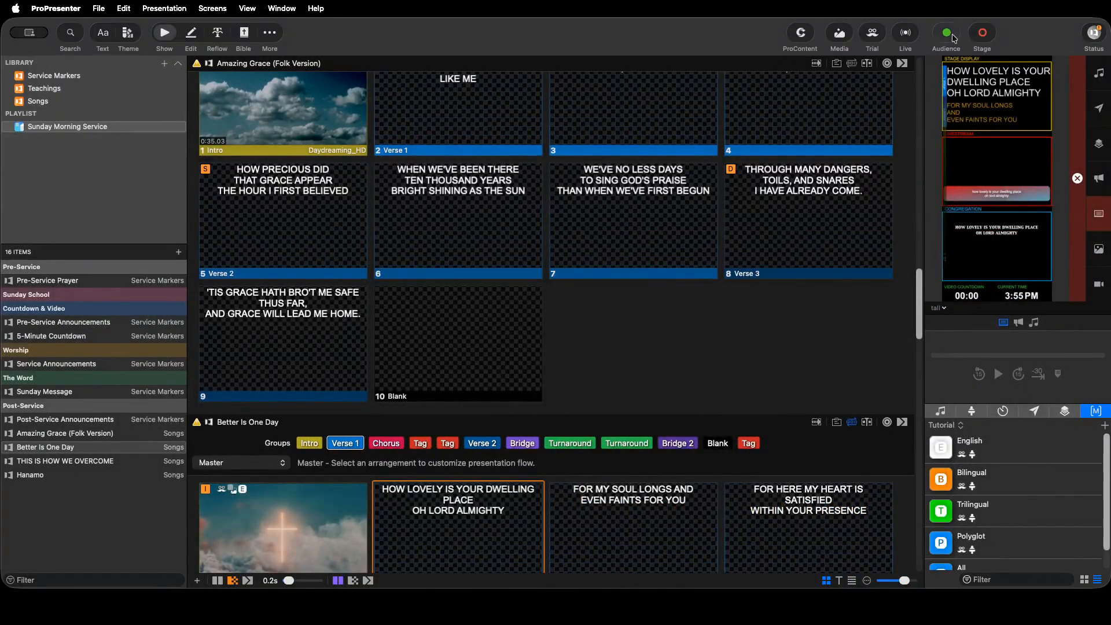
left_click(731, 615)
Add a new macro to the Tutorial macro collection and name it Tri
scroll(978, 474, "down", 1)
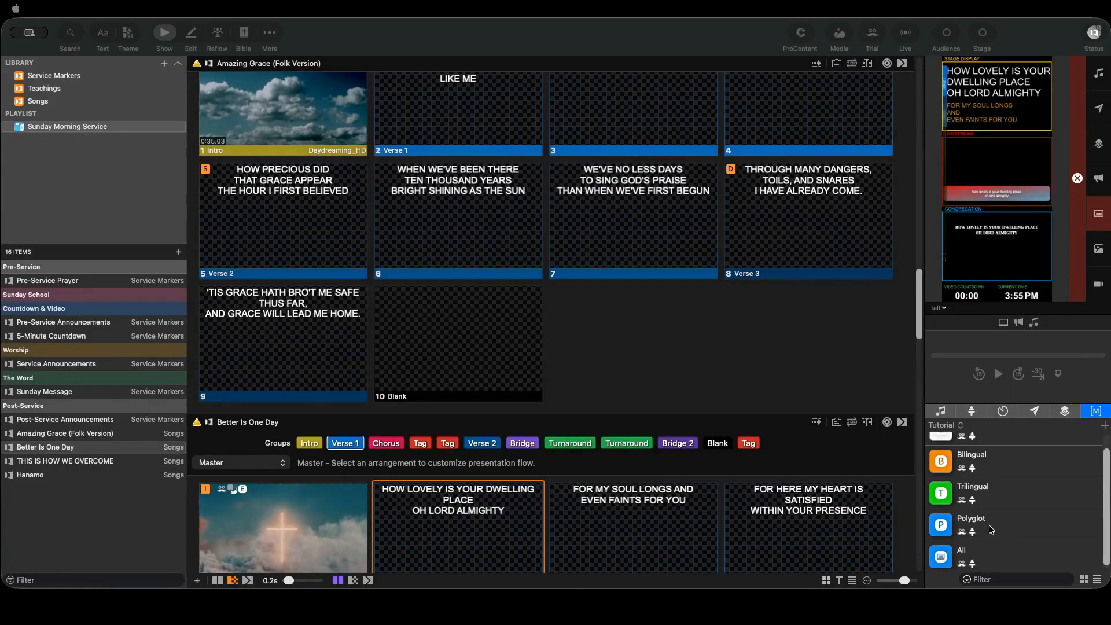
scroll(991, 547, "up", 1)
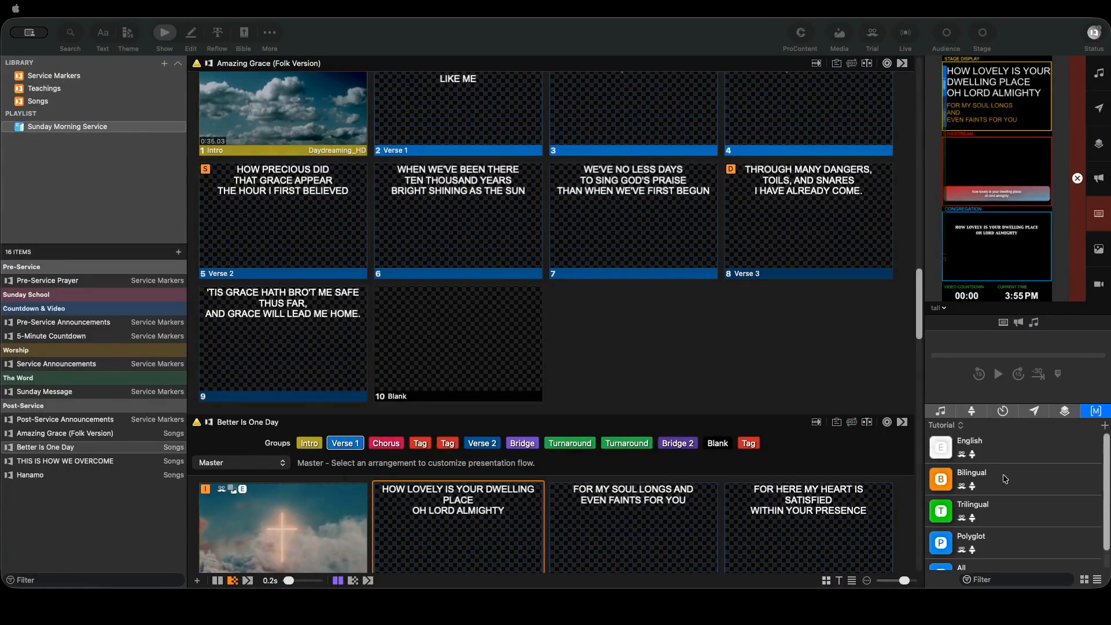
scroll(1010, 471, "down", 1)
left_click(1104, 425)
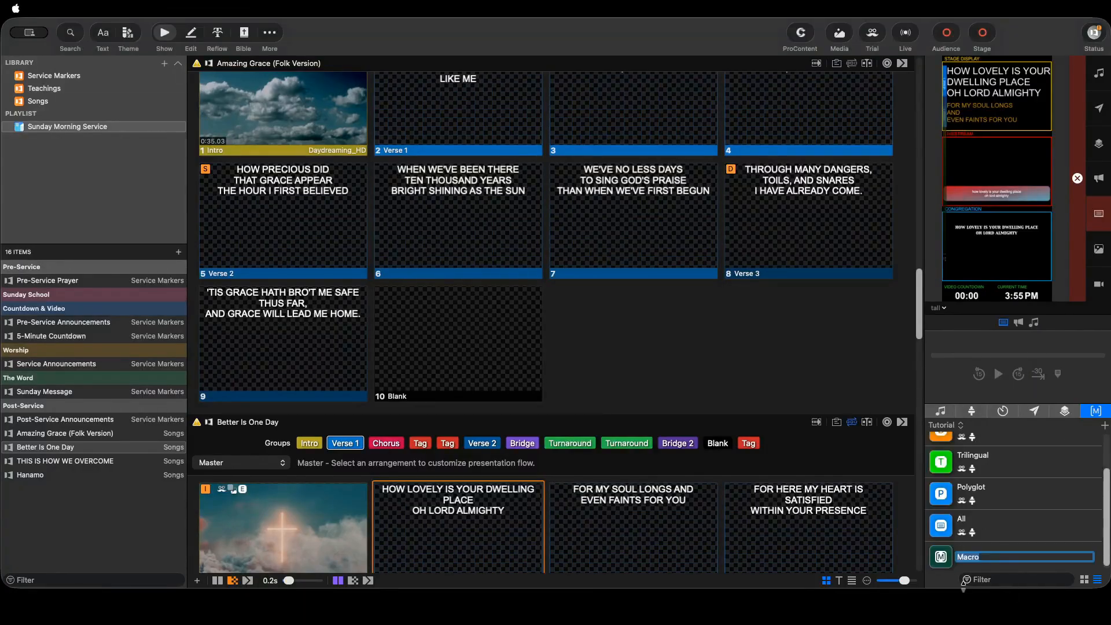
type("Tri")
Name the new macro Special service and add an audience look action to it that switches to the Trial look
right_click(958, 564)
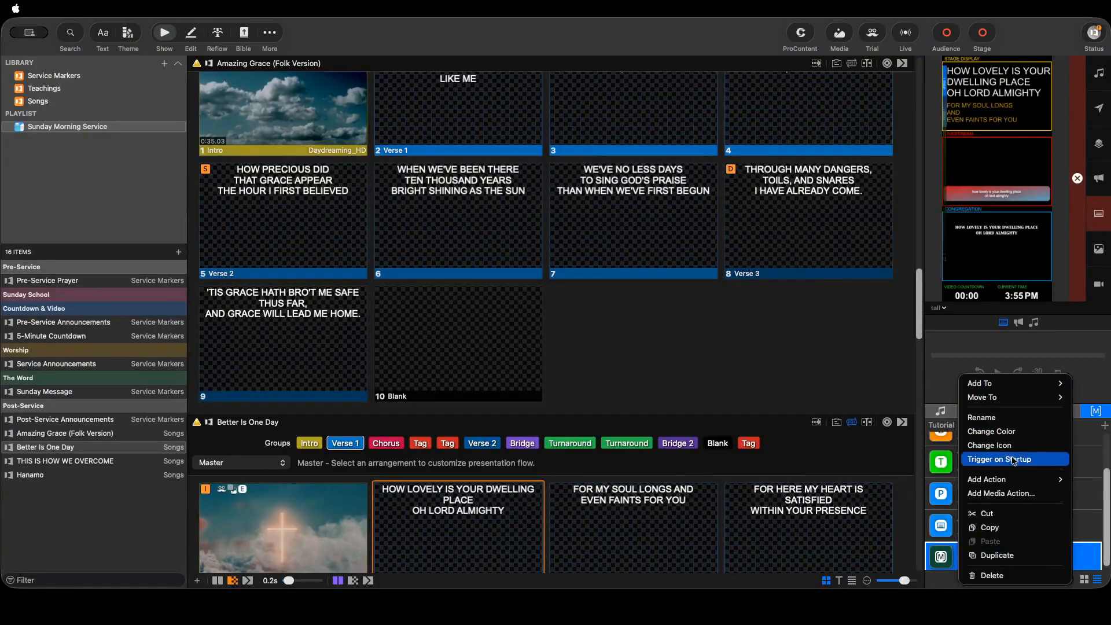
mouse_move(1014, 477)
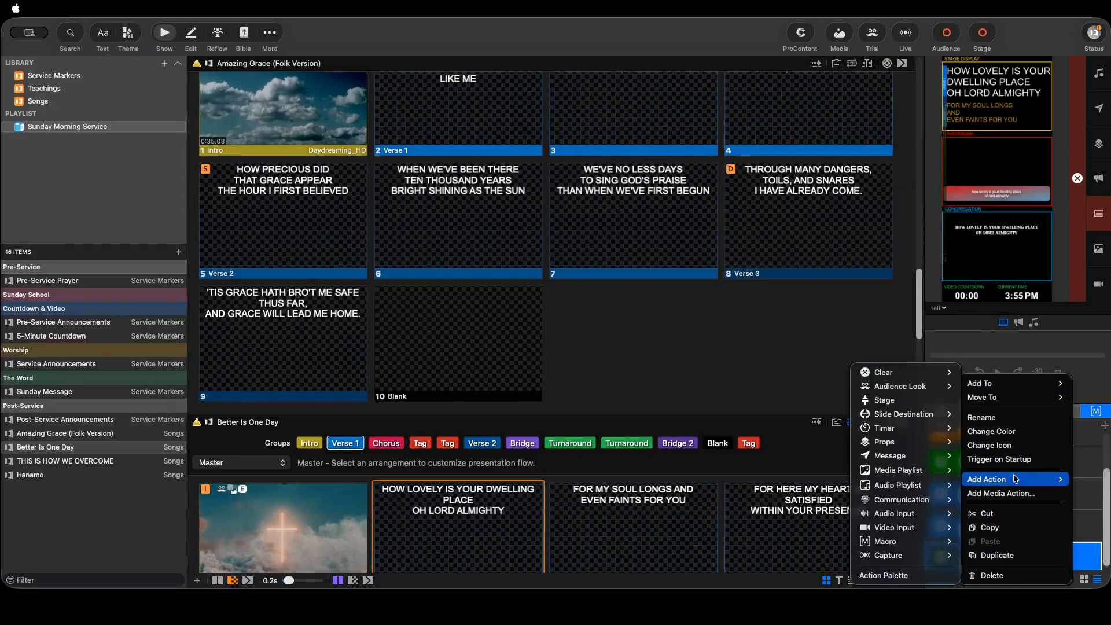
mouse_move(893, 386)
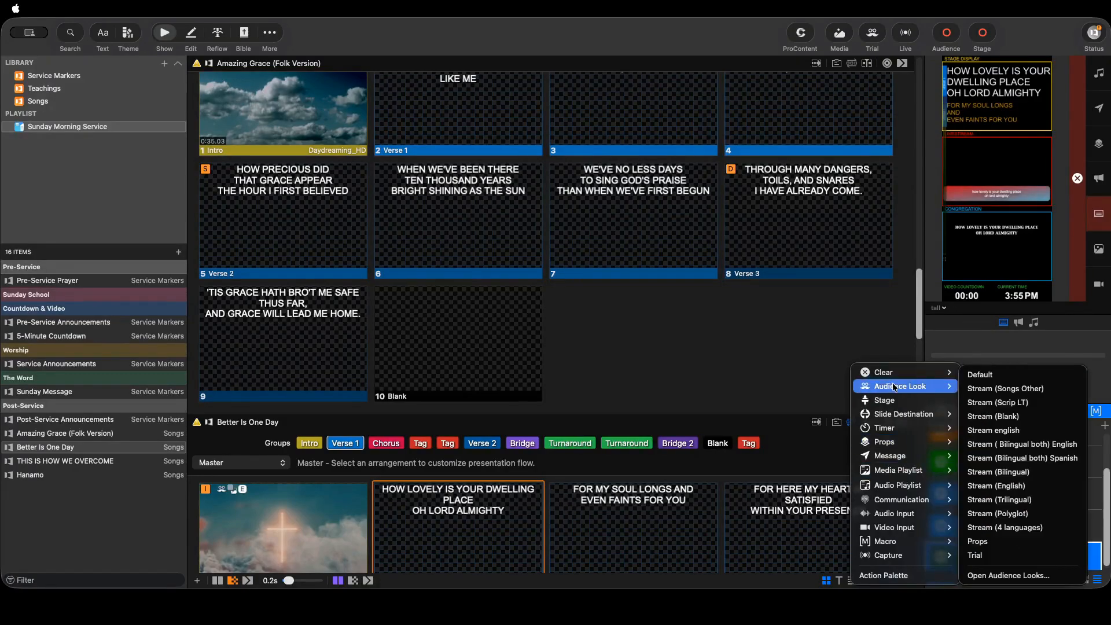
left_click(1016, 555)
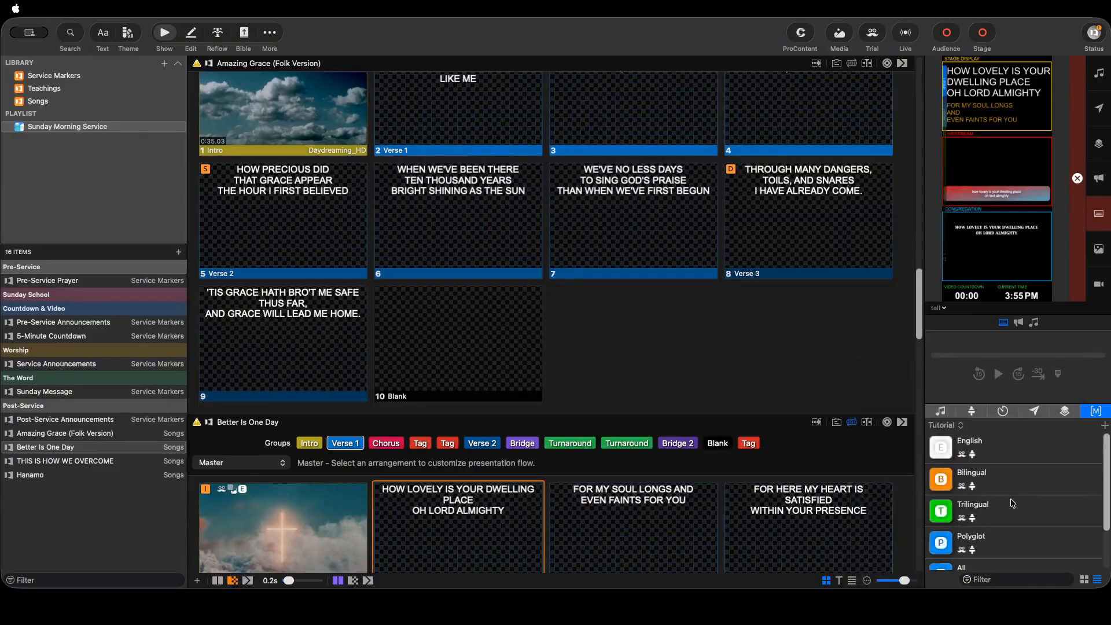
Test the macros by triggering English and Special service in turn and comparing the looks in the output previews
left_click(997, 441)
scroll(992, 548, "down", 2)
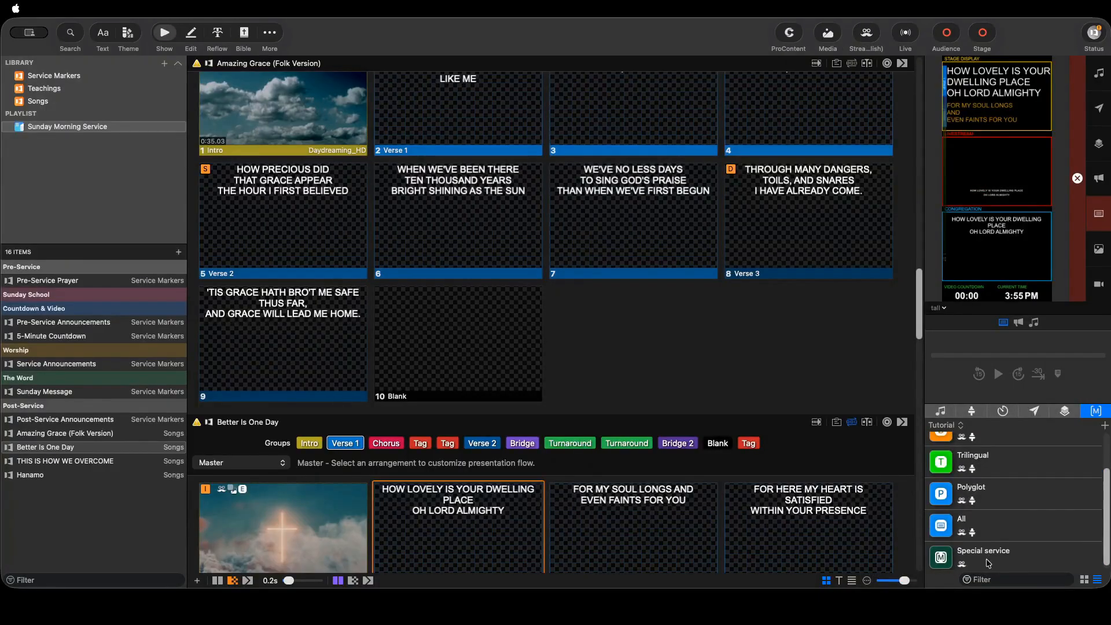
left_click(985, 558)
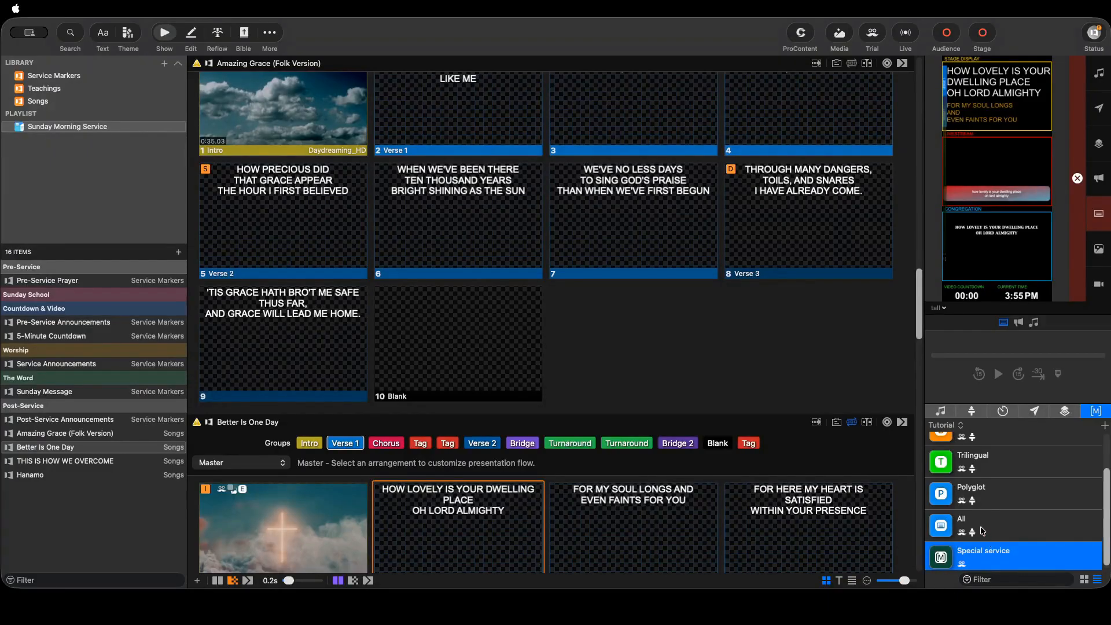
Inspect the English macro's stage action and the layouts available for its Stage Screen
scroll(982, 531, "up", 2)
right_click(987, 449)
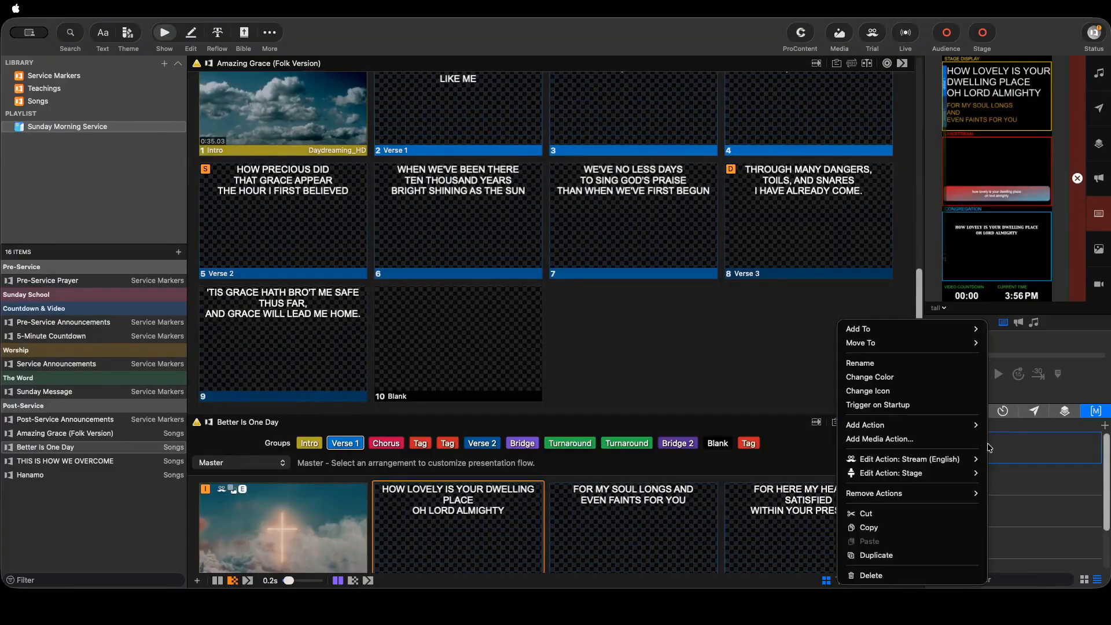
left_click(931, 472)
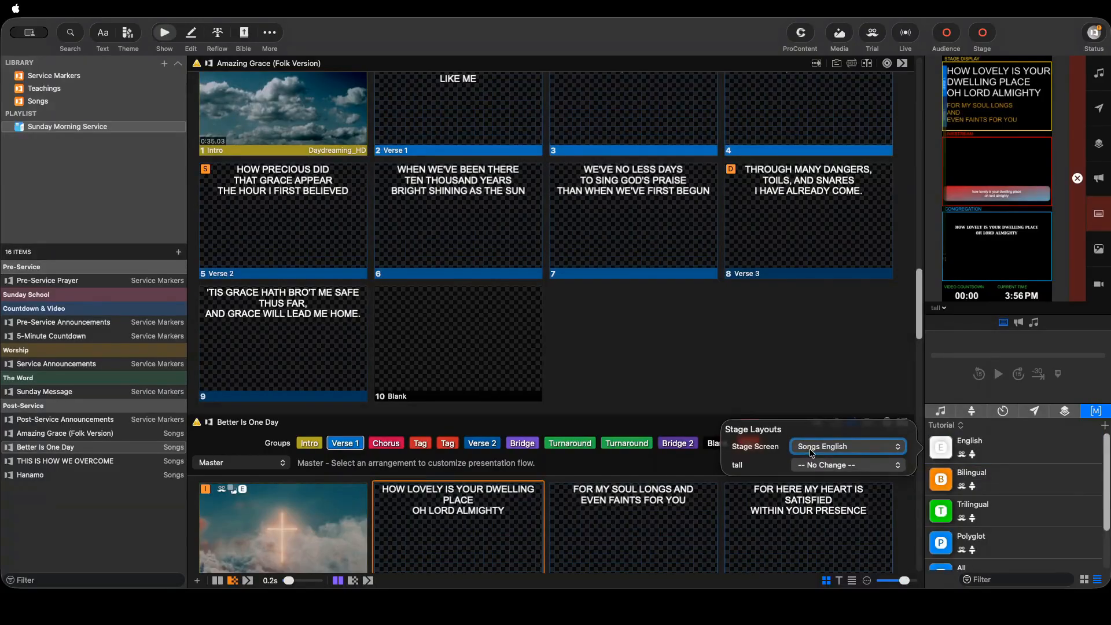
left_click(862, 447)
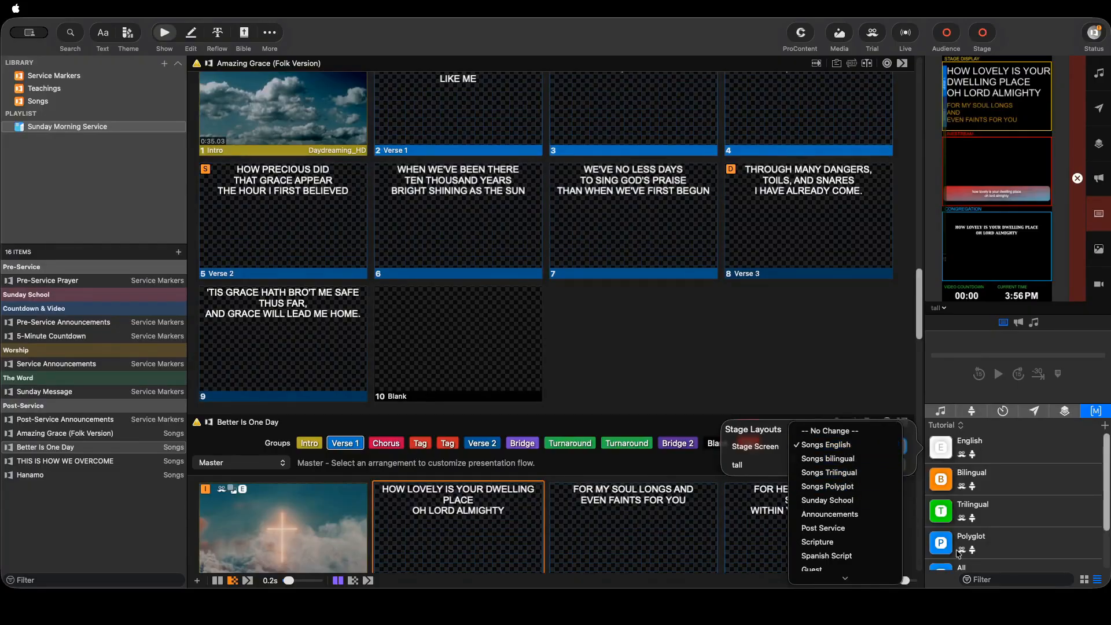
left_click(995, 442)
Add a stage action to the Special service macro and choose a layout for the Stage Screen
scroll(995, 444, "down", 2)
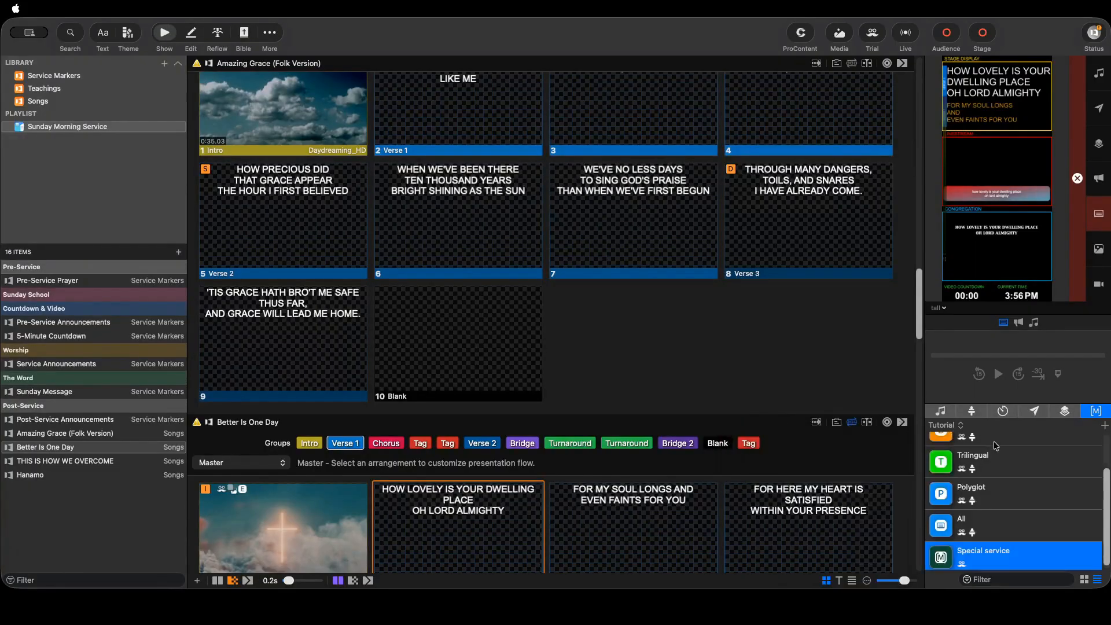
right_click(972, 560)
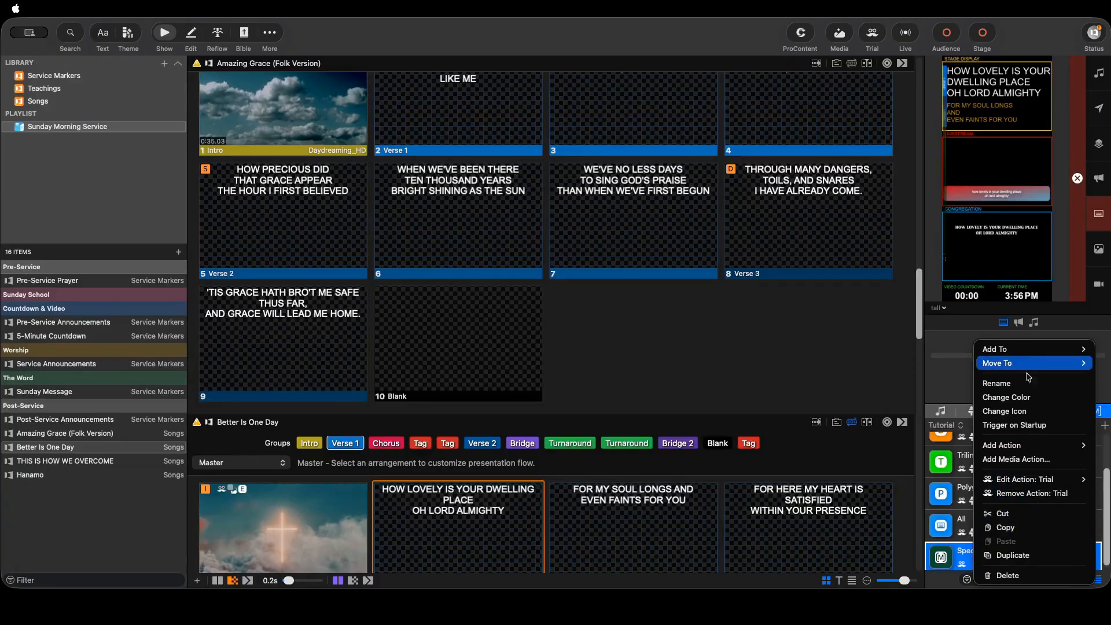
mouse_move(1023, 445)
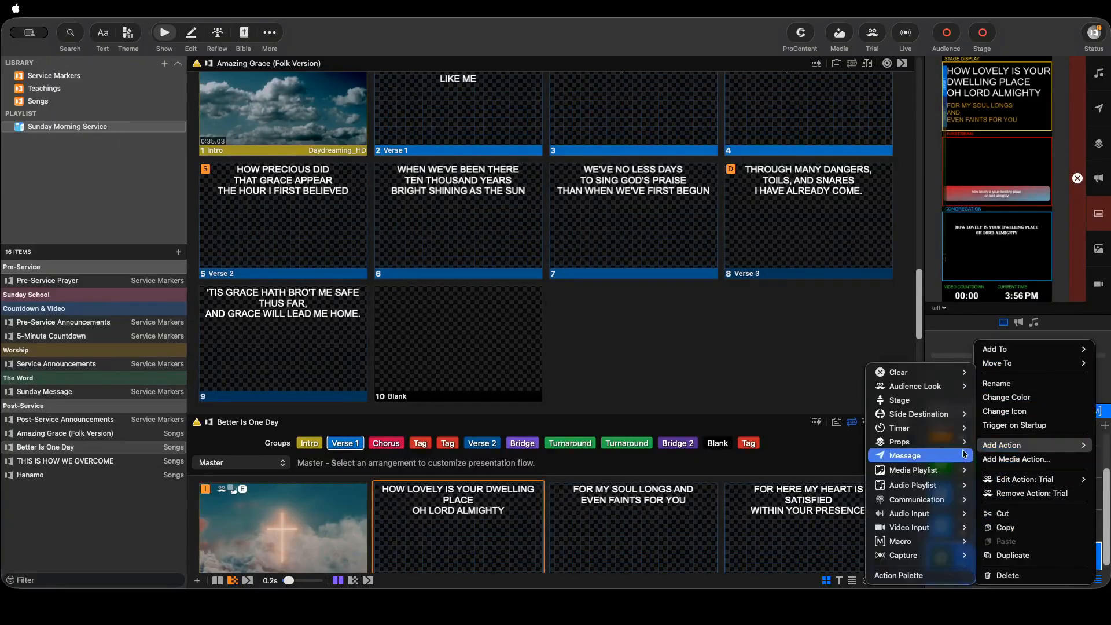
left_click(901, 401)
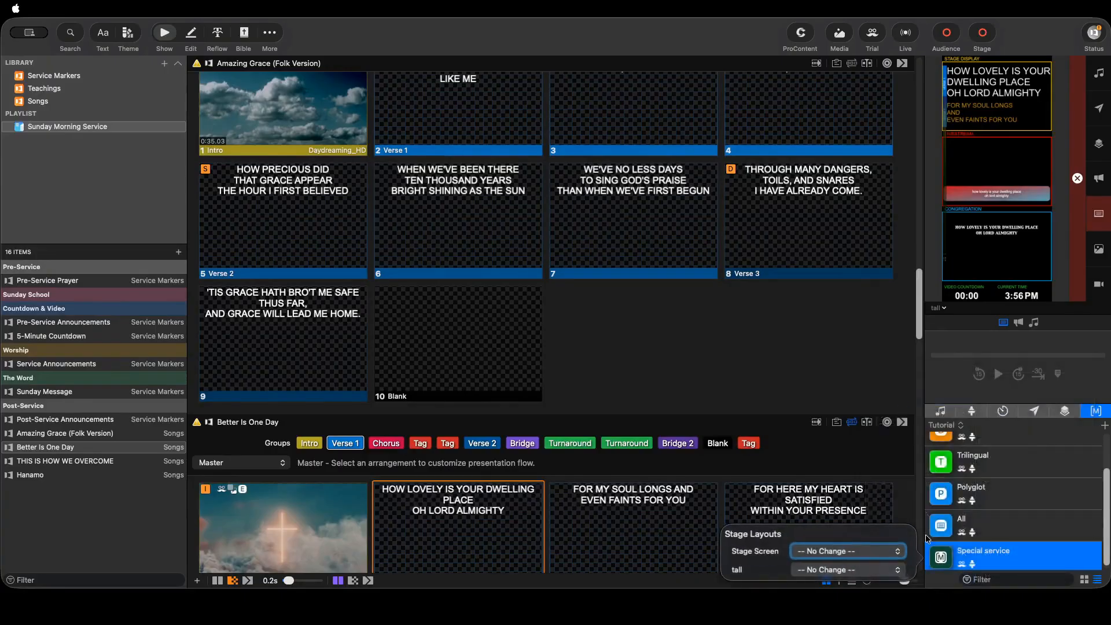
left_click(802, 554)
left_click(827, 338)
Add a timer action to the Special service macro that starts the Preservice Timer as a countdown to 11:00:00 AM
right_click(991, 555)
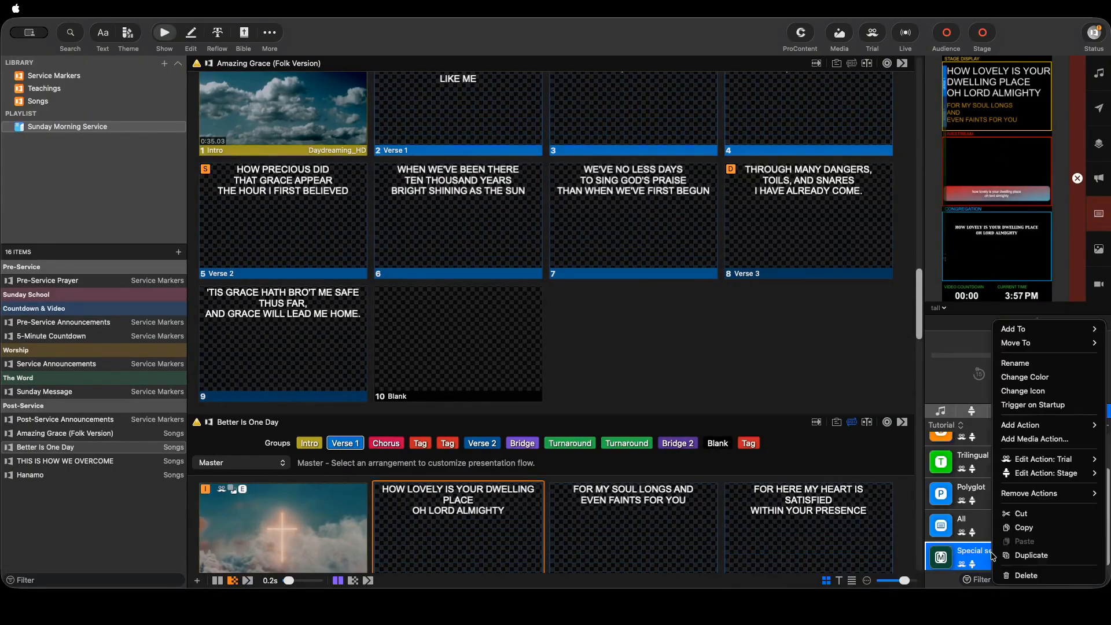
mouse_move(1048, 428)
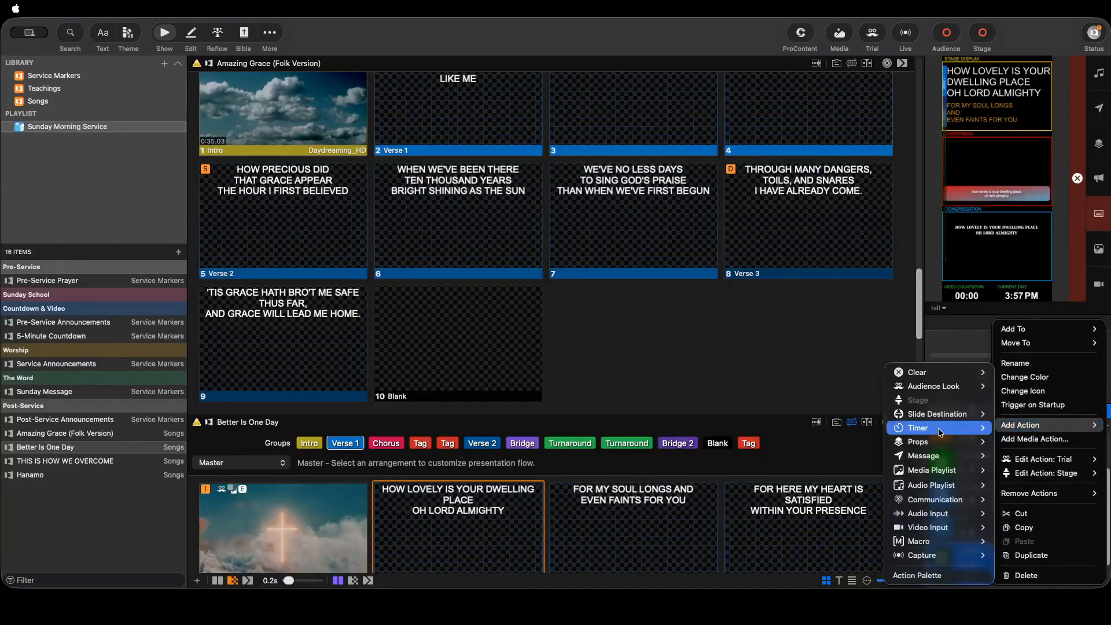
mouse_move(935, 432)
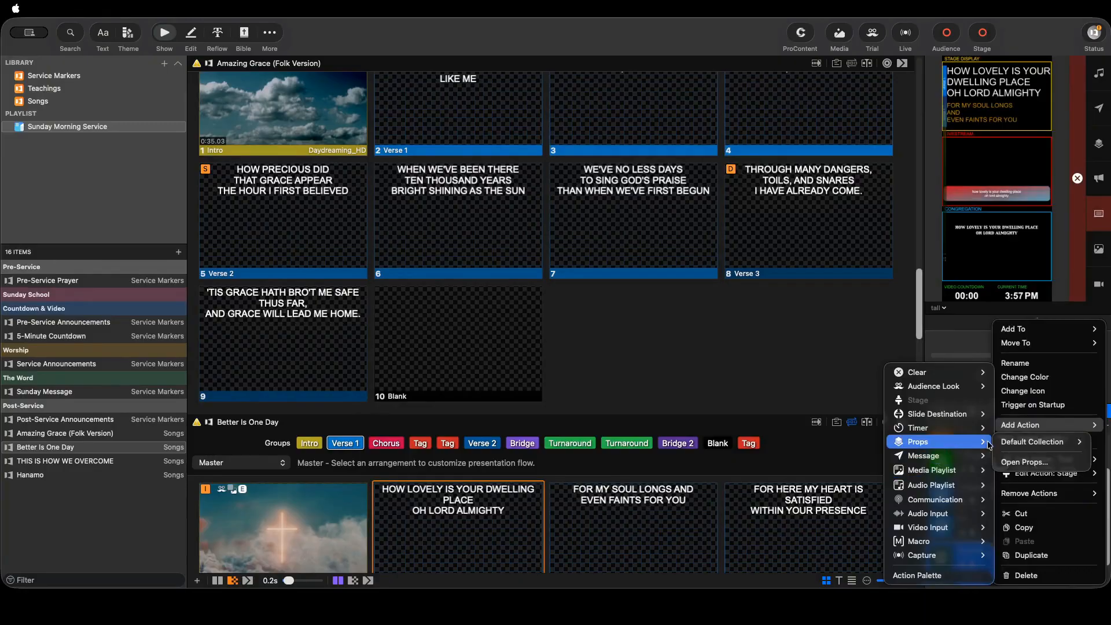
mouse_move(1018, 441)
mouse_move(924, 470)
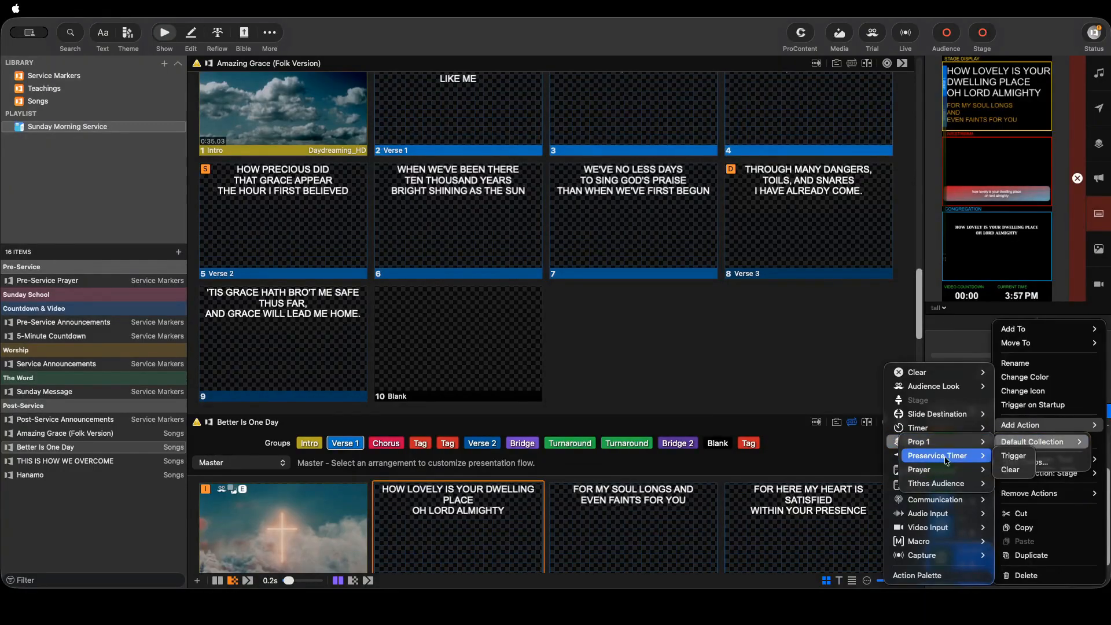
left_click(922, 468)
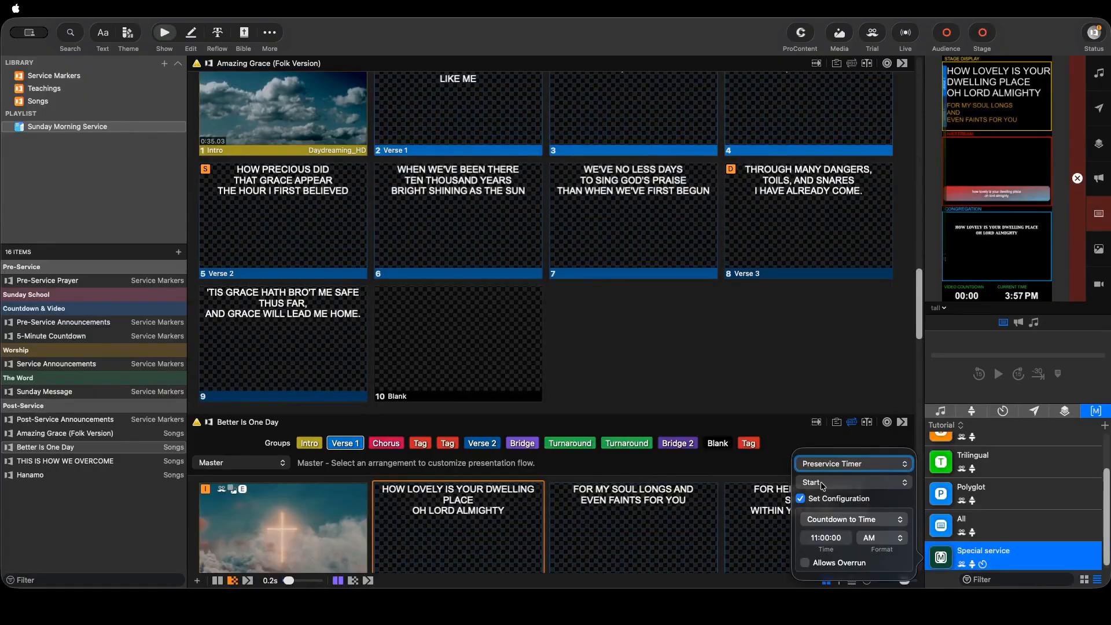
left_click(959, 386)
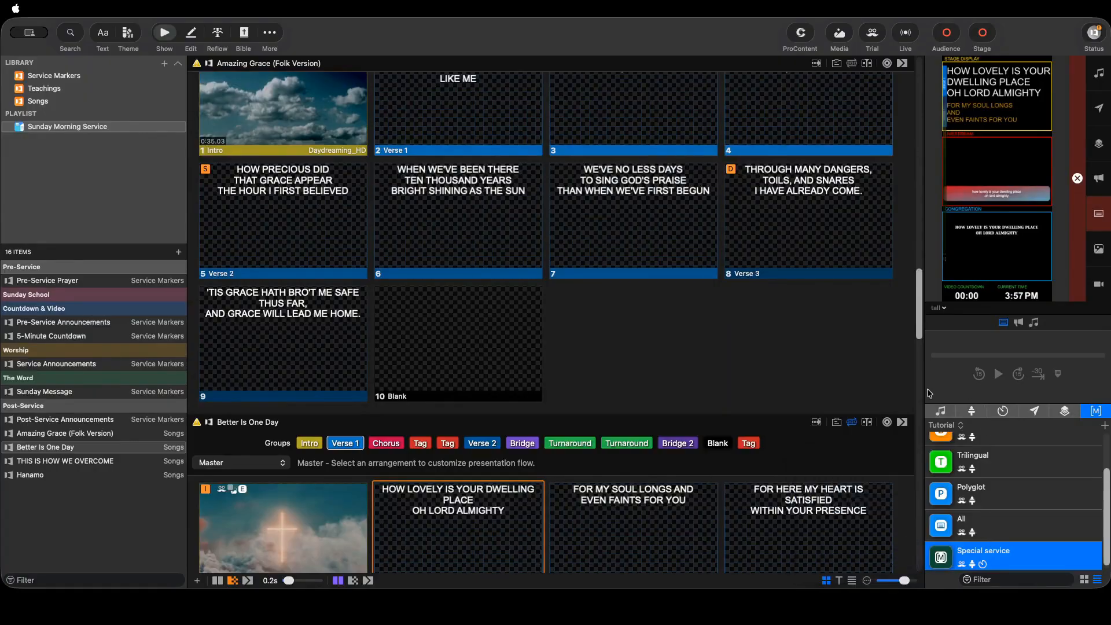
Open the trial theme's first slide, the plain text one, in the Theme Editor
scroll(735, 382, "down", 5)
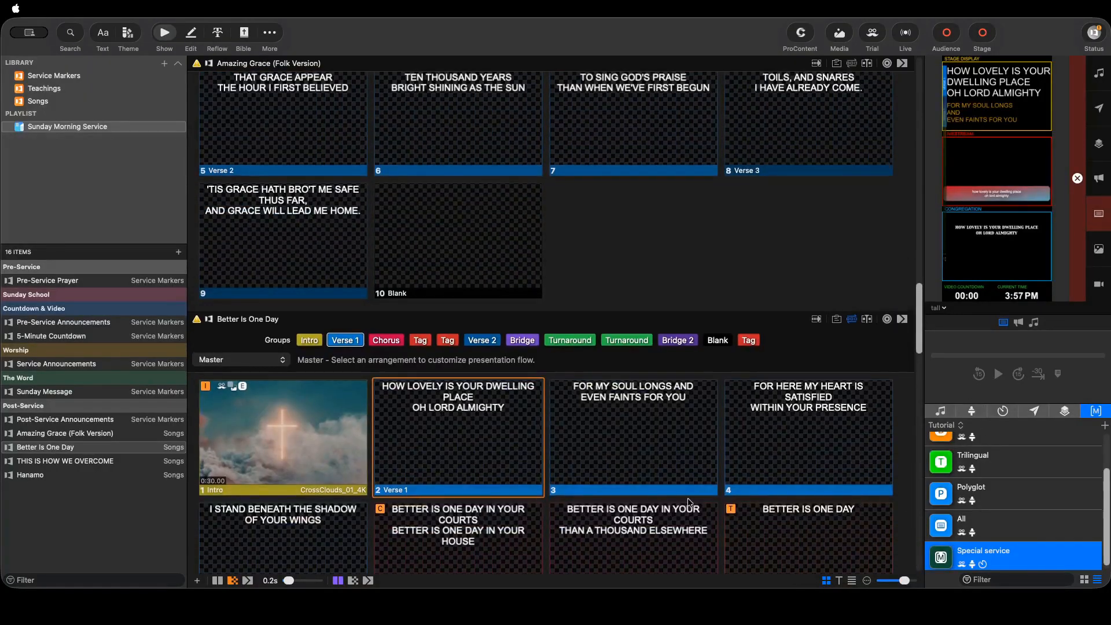
left_click(270, 33)
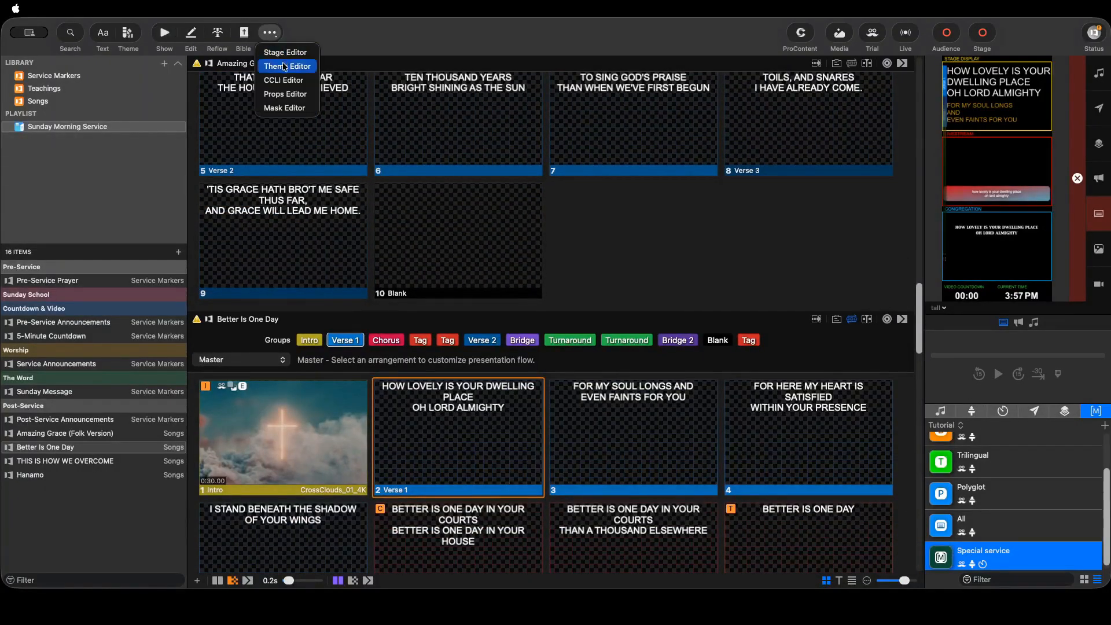
left_click(284, 67)
left_click(57, 134)
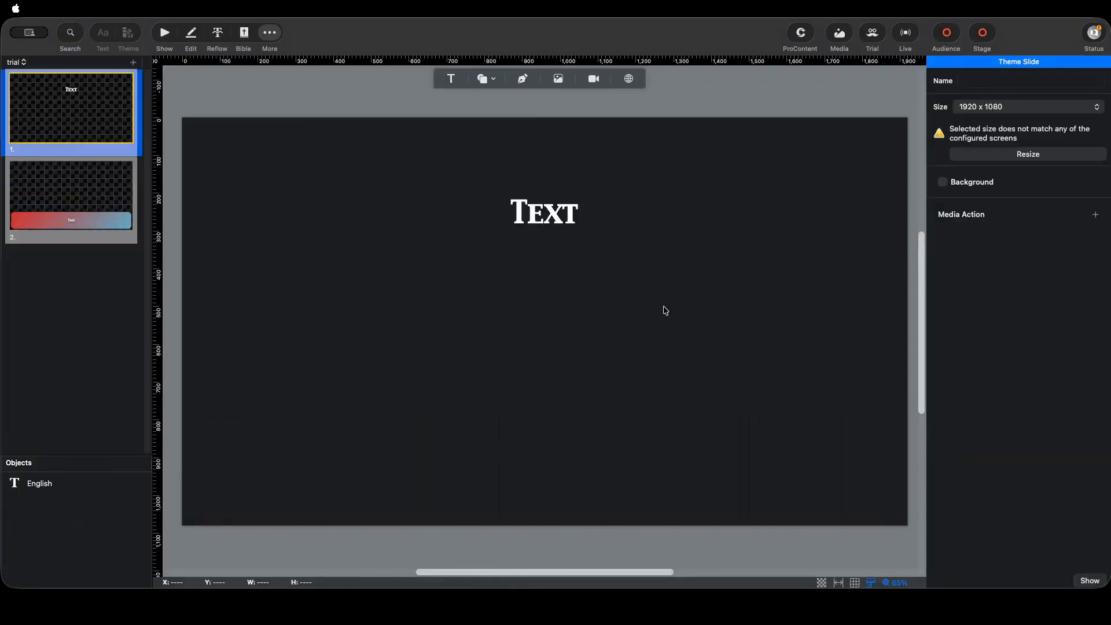
Add a text box about 1079 by 405 in the slide's lower-right corner and link its text to the Preservice Timer
left_click(457, 79)
left_click_drag(272, 168, 409, 315)
left_click_drag(532, 411, 622, 469)
left_click(939, 435)
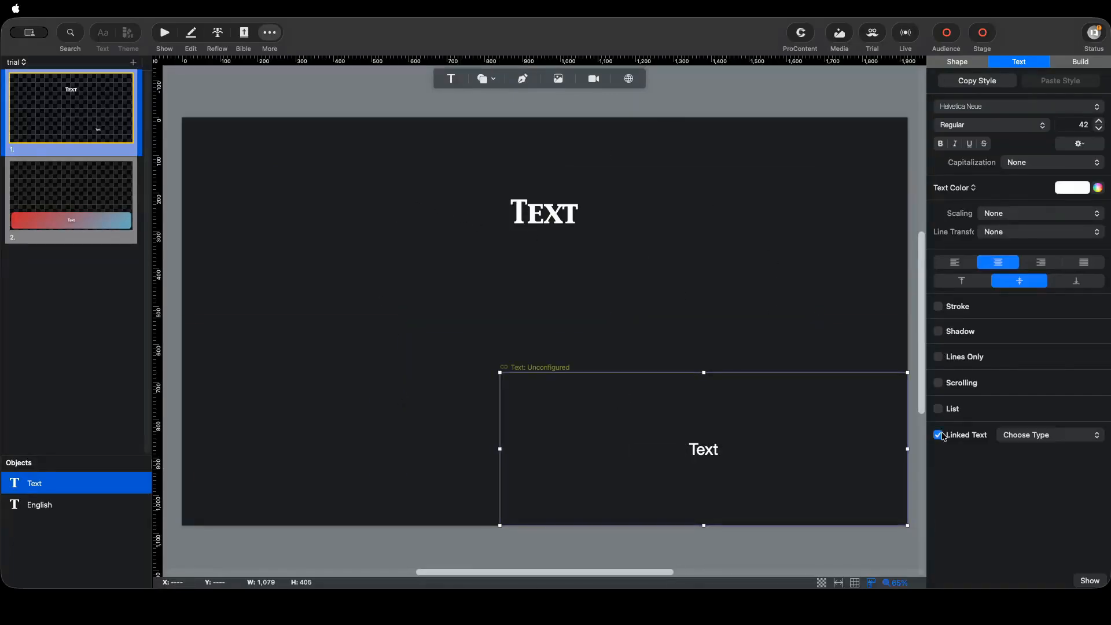
left_click(1028, 434)
mouse_move(1012, 489)
left_click(932, 516)
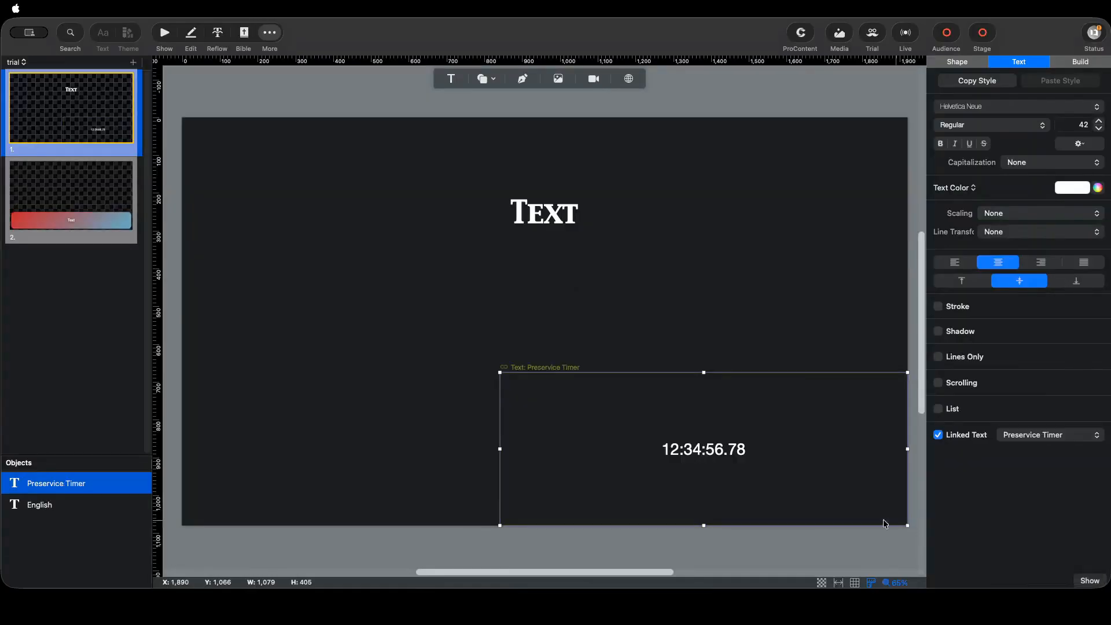
Format the linked timer to show only minutes and seconds, hiding the hours and fractions of a second
left_click(1014, 453)
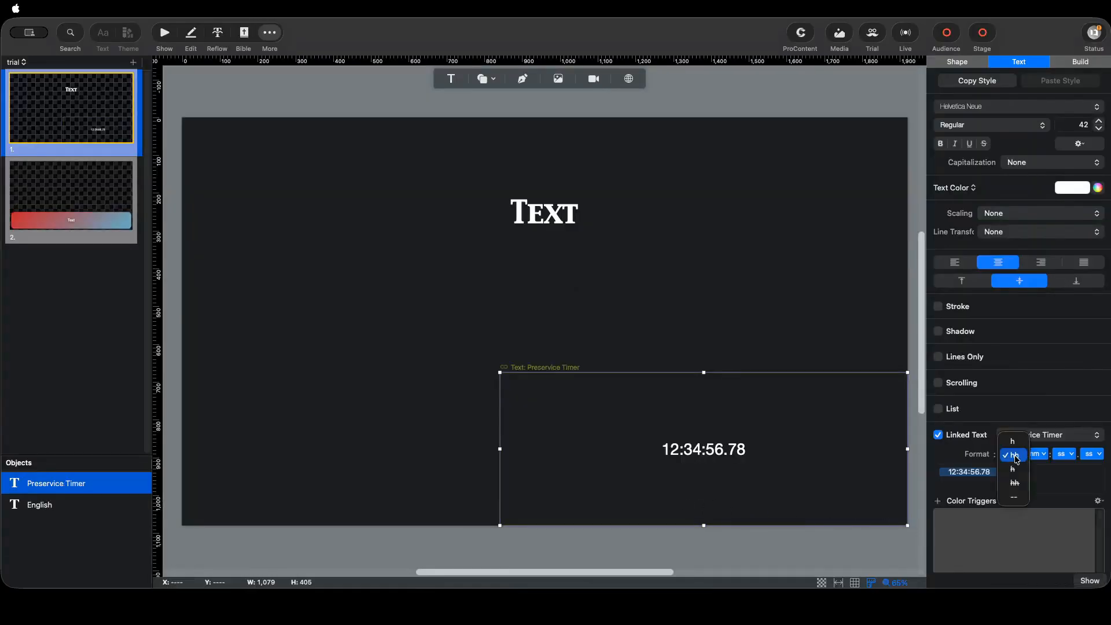
left_click(1016, 493)
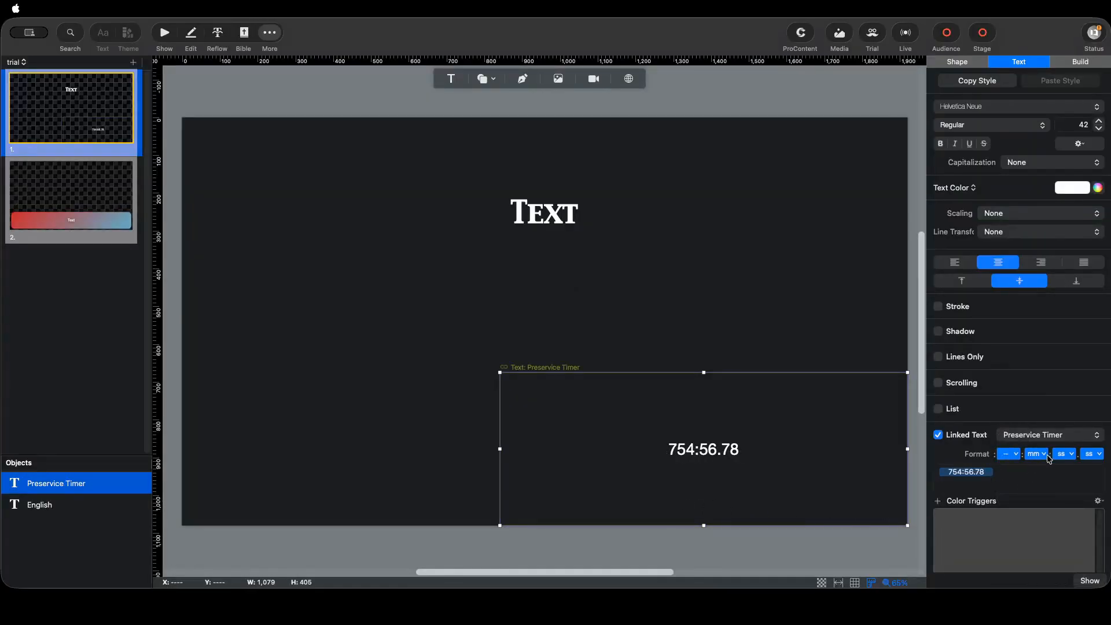
left_click(1091, 453)
left_click(1088, 495)
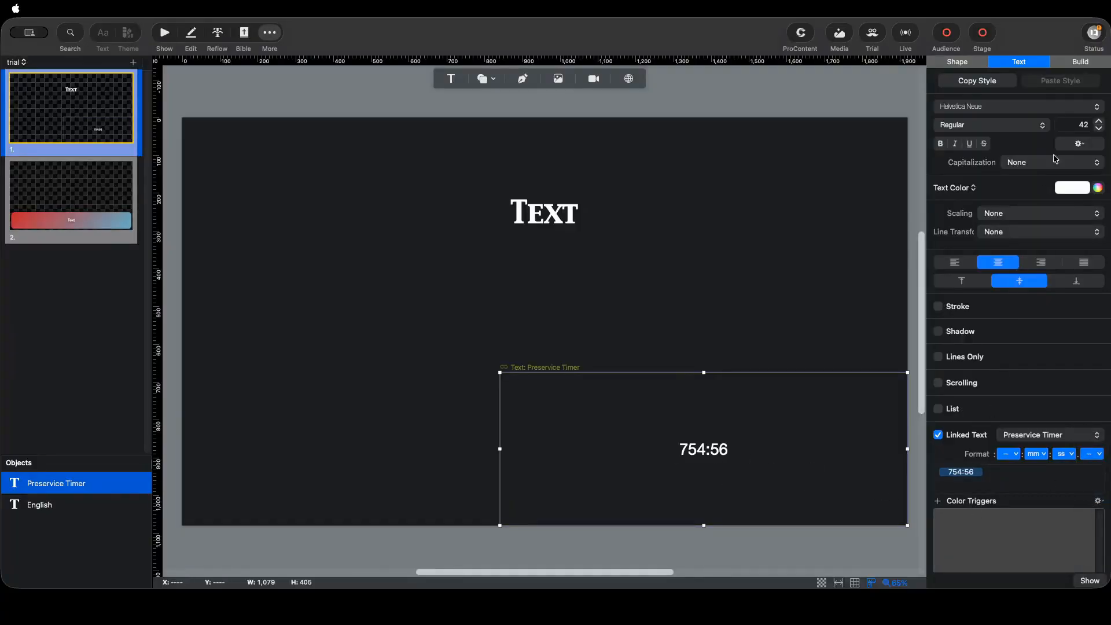
Set the timer text's font size to 100
left_click(1074, 123)
double_click(1074, 123)
type("50")
key("Return")
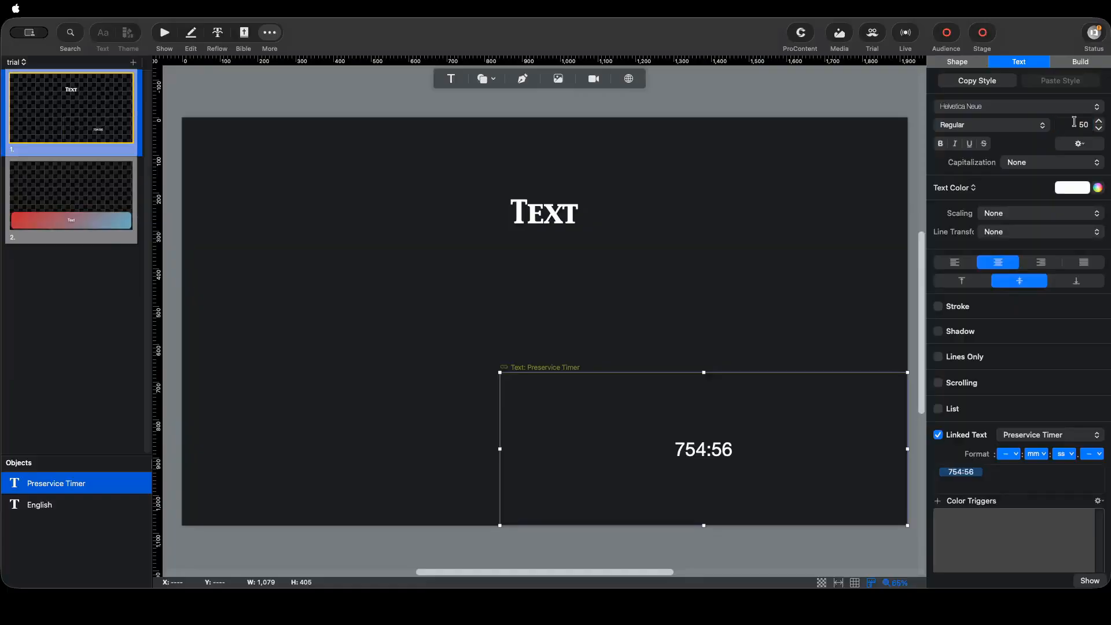
double_click(1074, 123)
type("100")
key("Return")
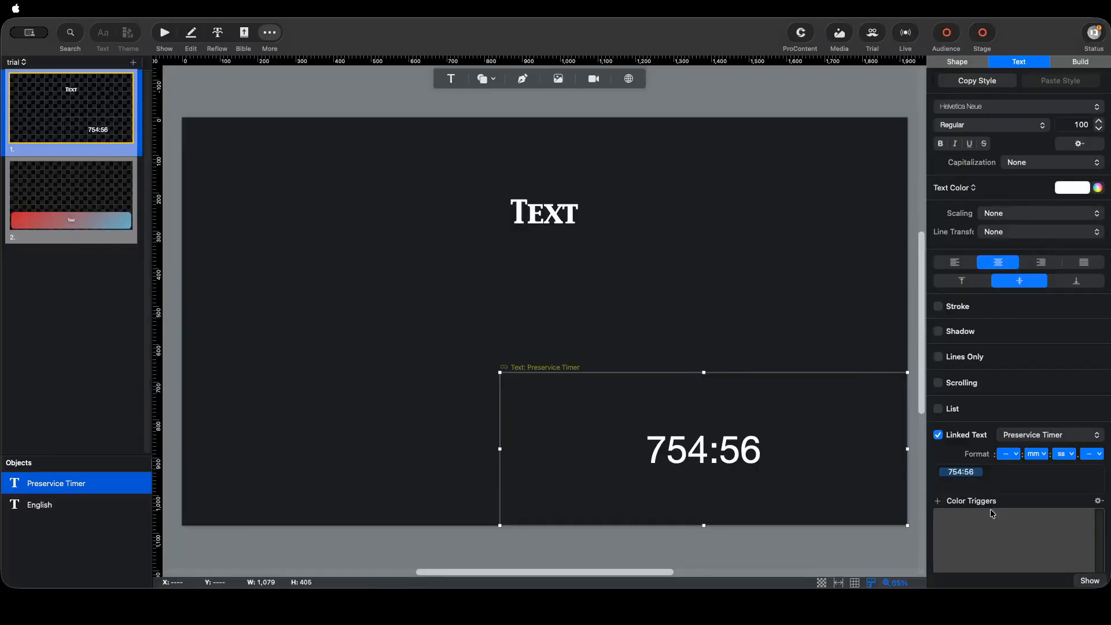
left_click(991, 486)
Return to the show view, check the timer and lyrics on the outputs, and turn the outputs off
left_click(164, 32)
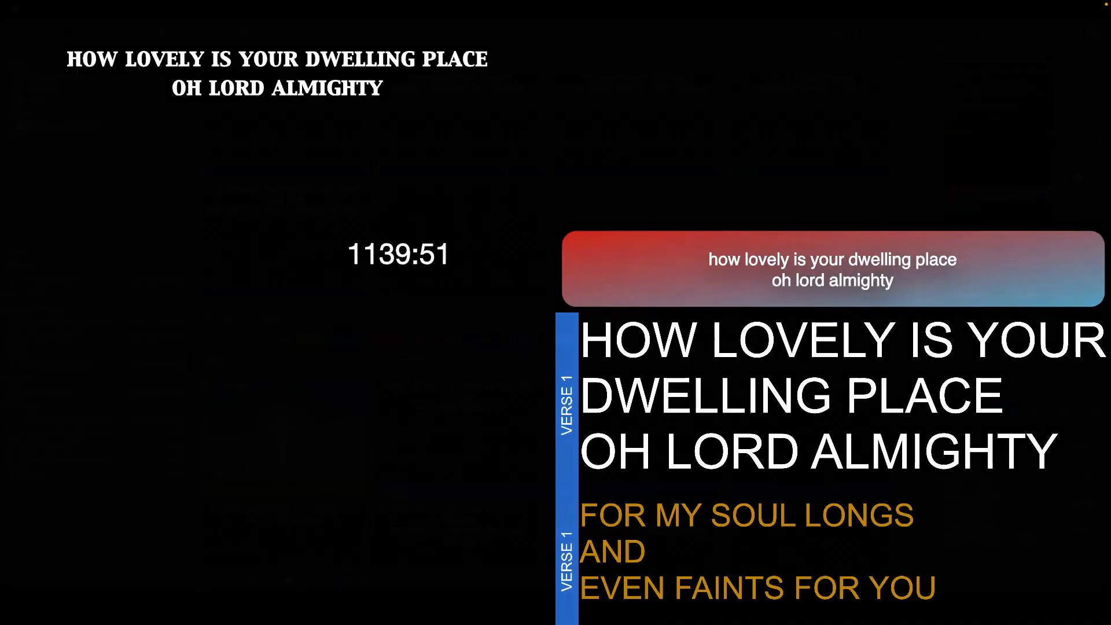
key("Escape")
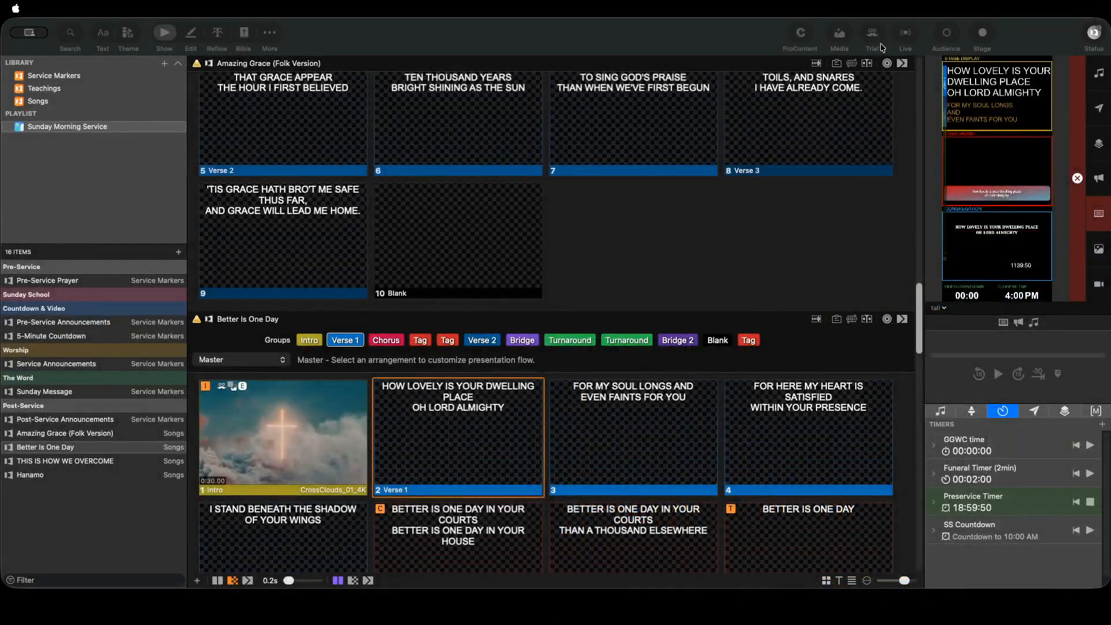
left_click(982, 35)
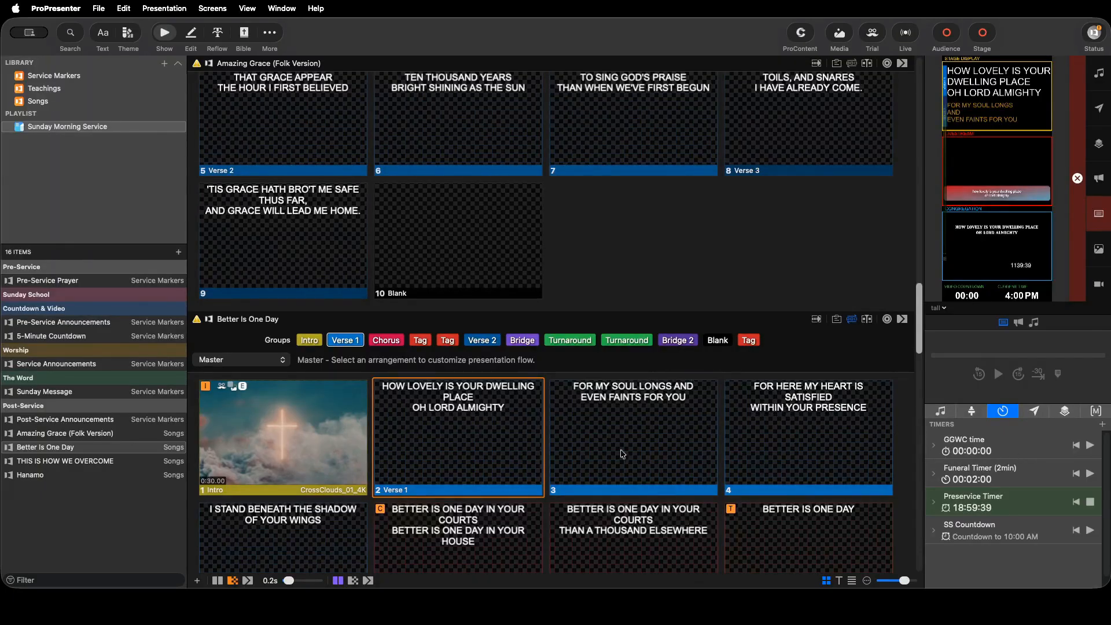
scroll(269, 460, "down", 5)
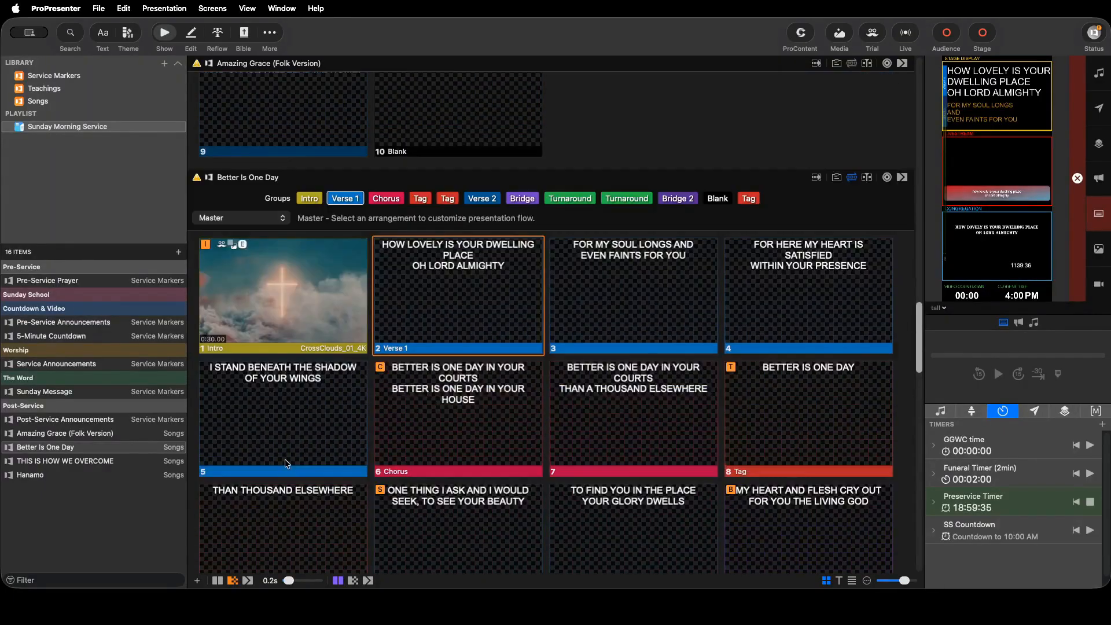